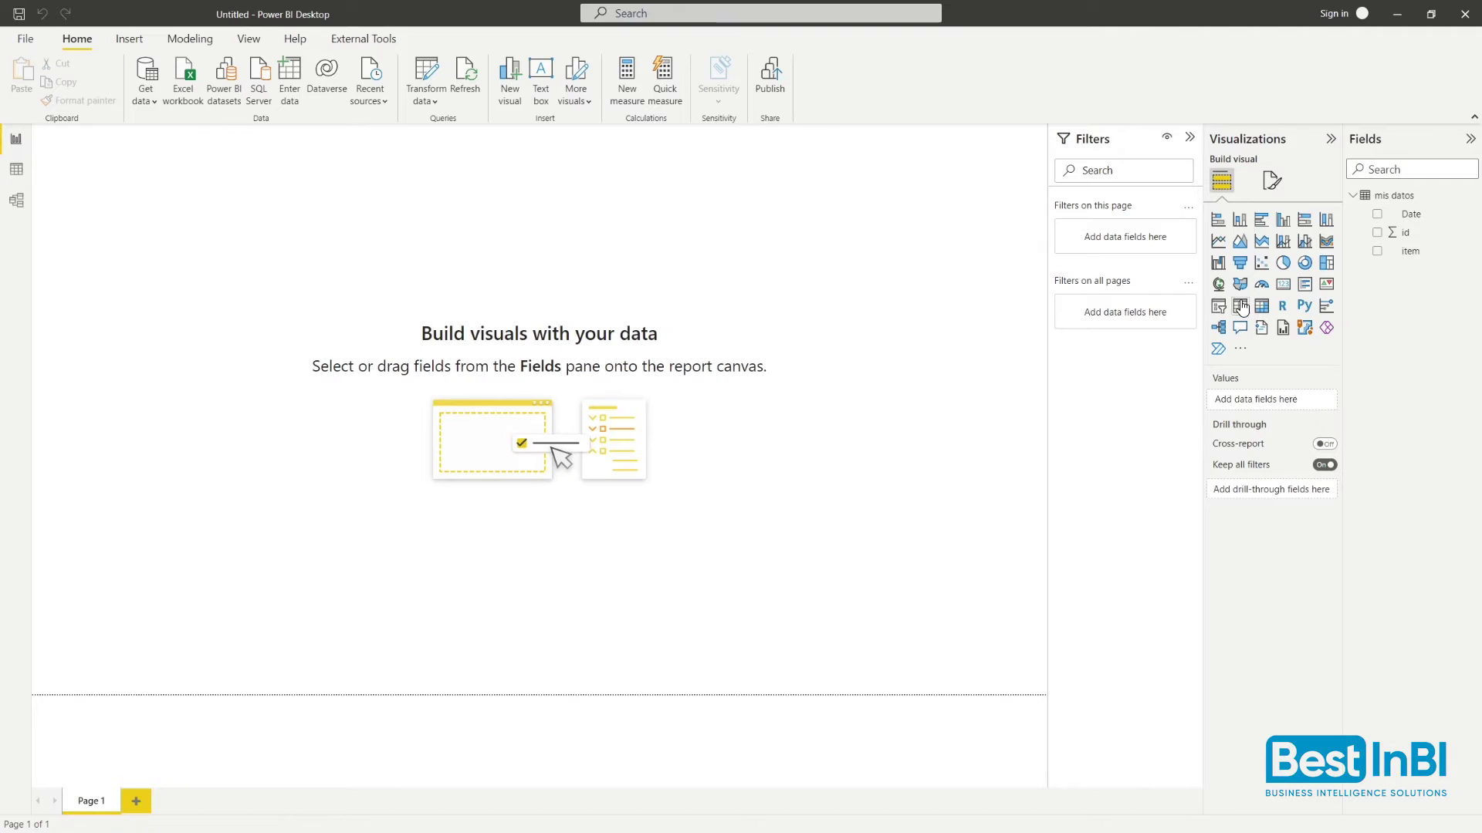
Create a table visual with the Date, id and item fields and move it to the middle of the report page
{"action": "left_click", "coordinate": [1378, 213]}
{"action": "left_click", "coordinate": [1377, 232]}
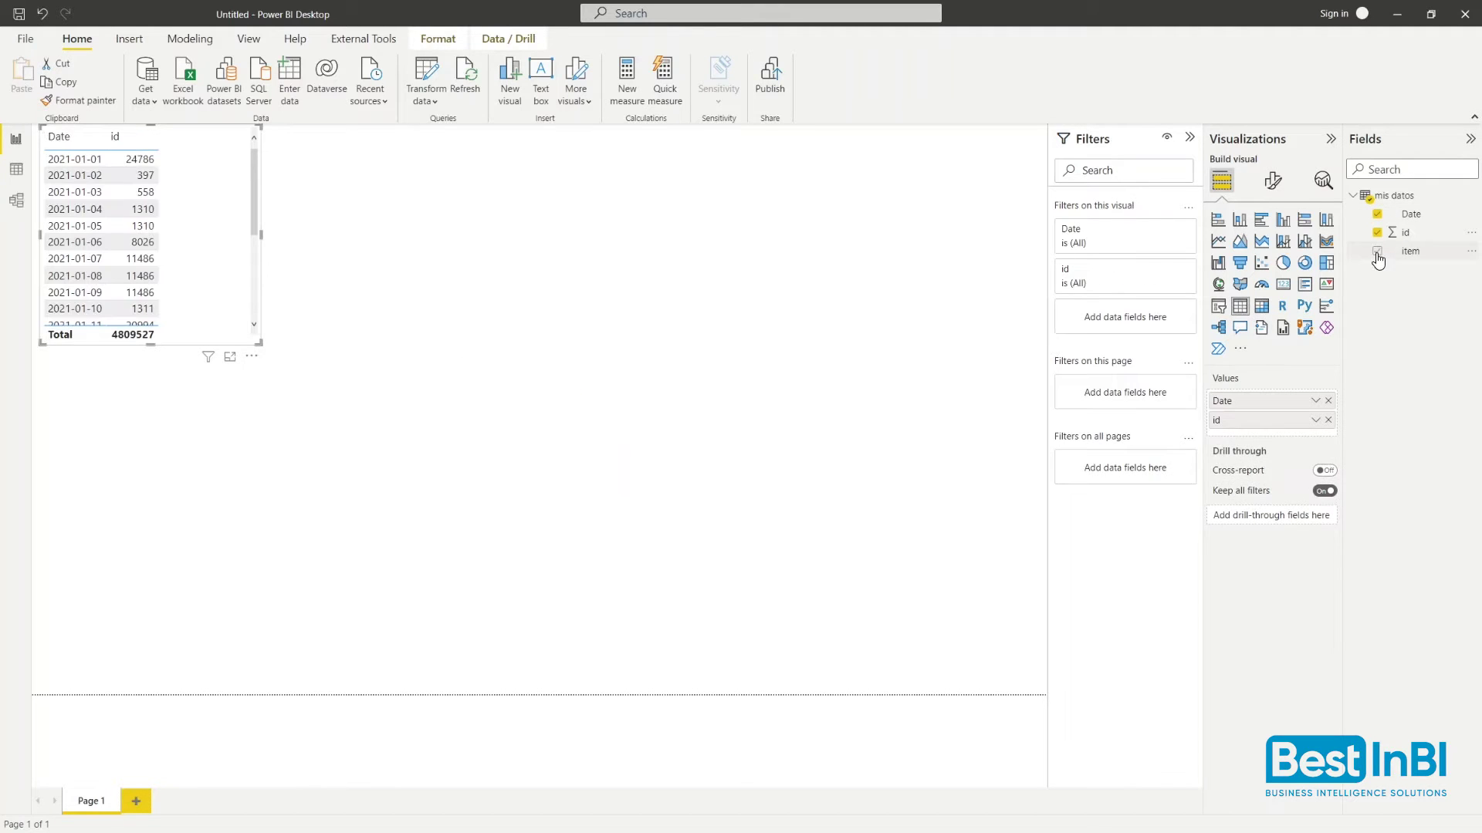
{"action": "left_click", "coordinate": [1378, 251]}
{"action": "left_click_drag", "start_coordinate": [251, 363], "coordinate": [619, 520]}
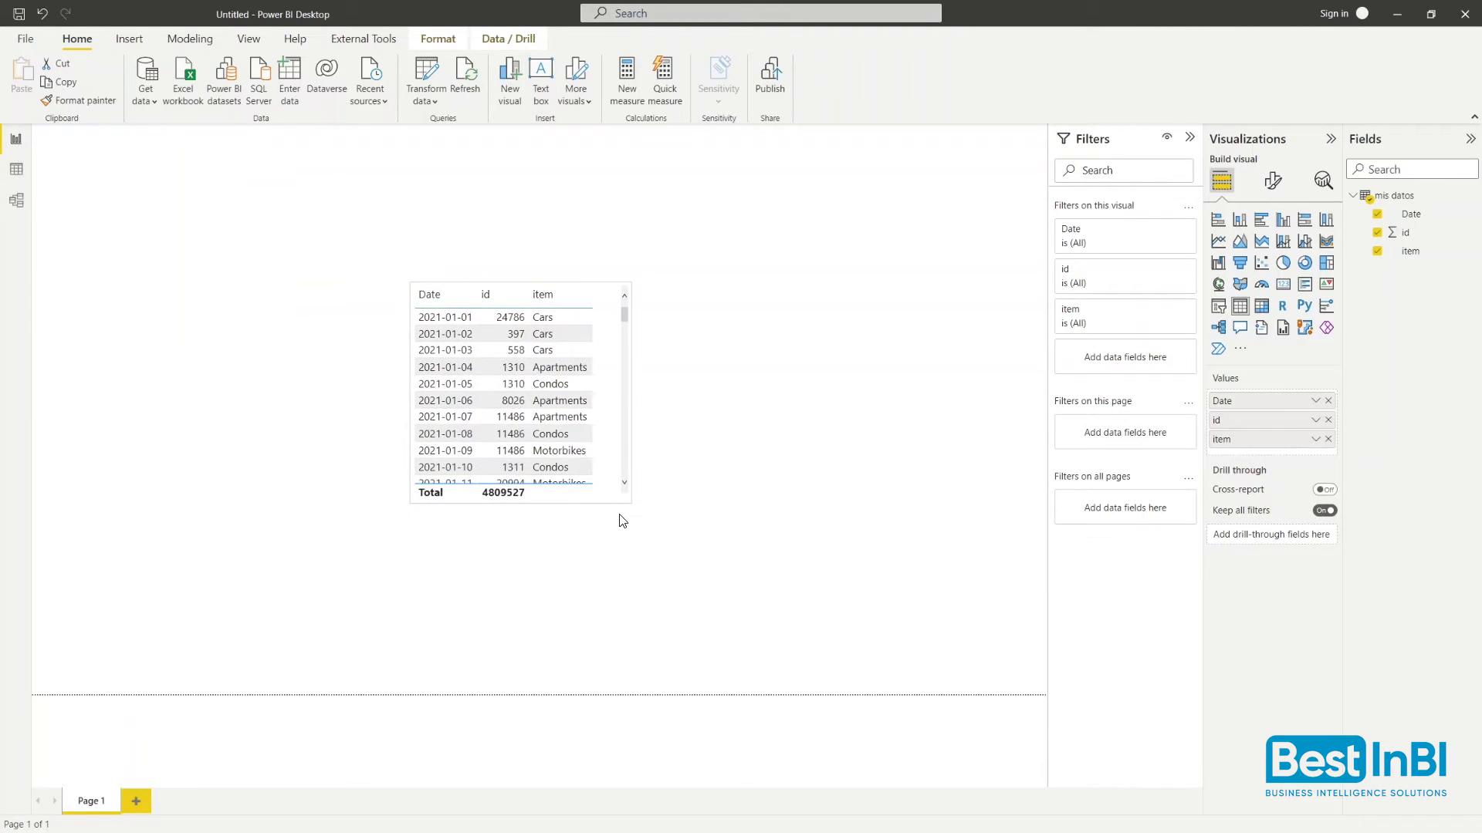
{"action": "left_click", "coordinate": [909, 433]}
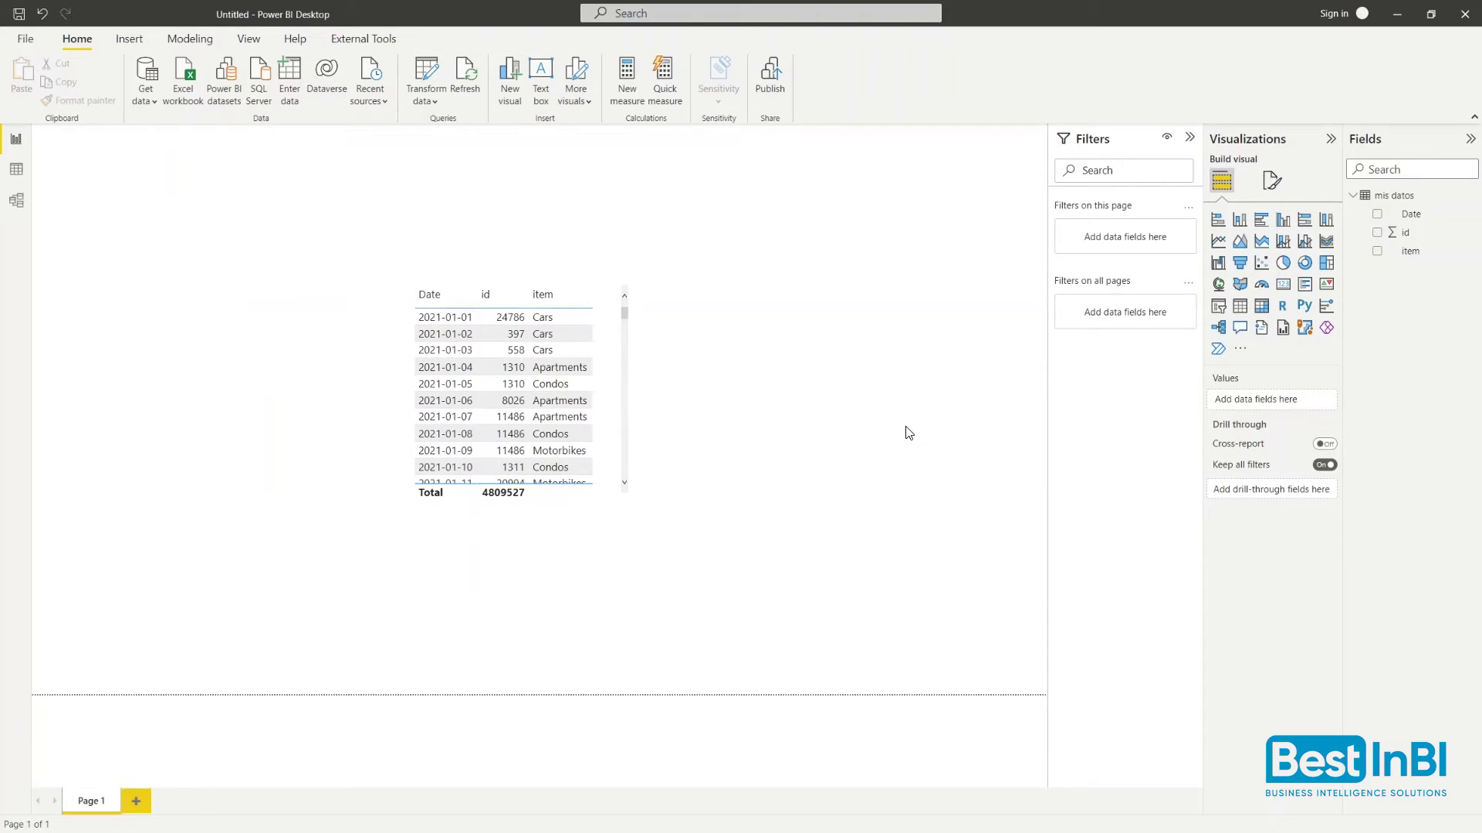
Add a slicer on the Date field and display it as a dropdown
{"action": "left_click", "coordinate": [1219, 306]}
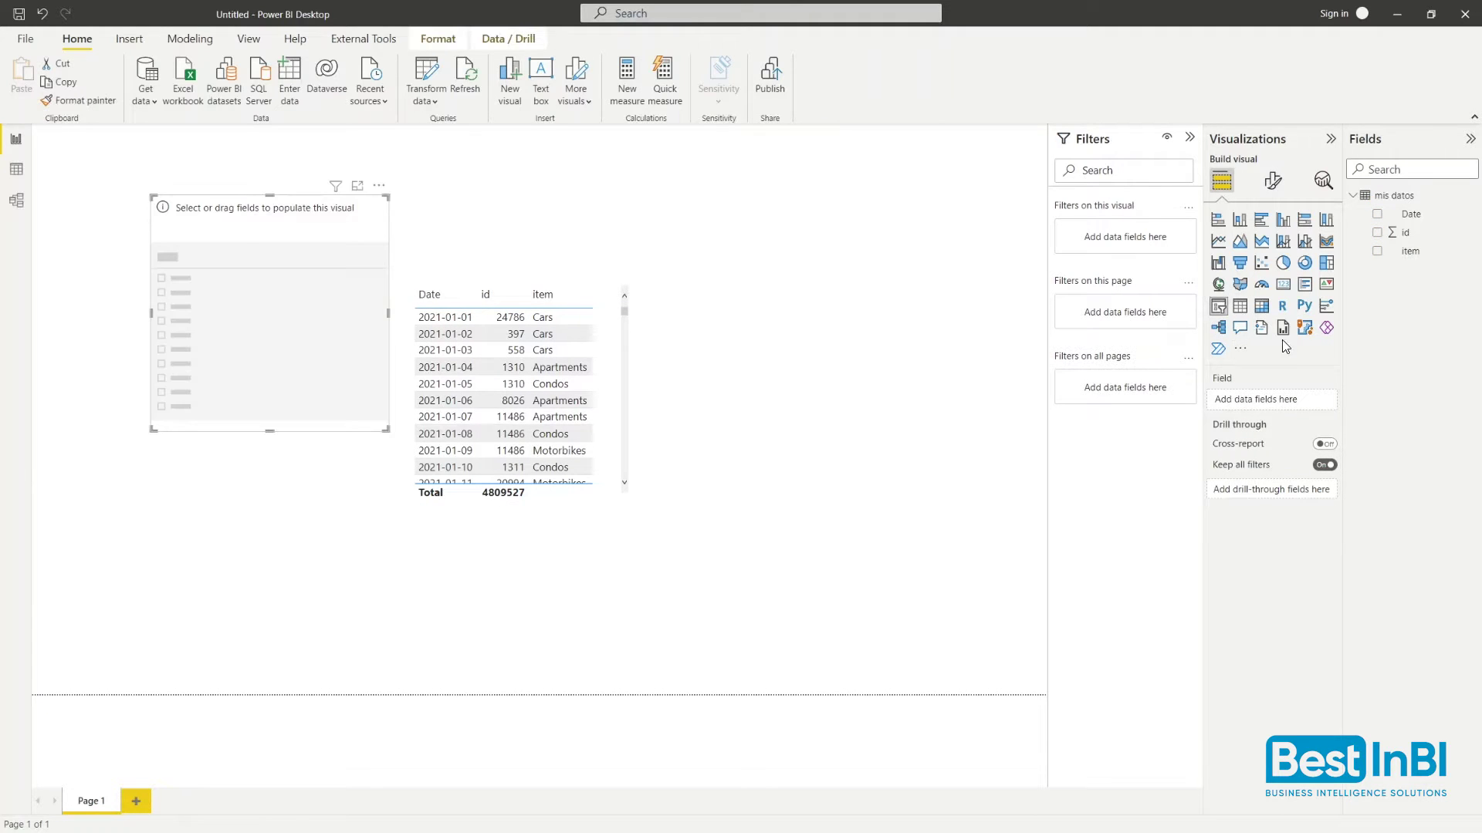
{"action": "left_click", "coordinate": [1377, 215]}
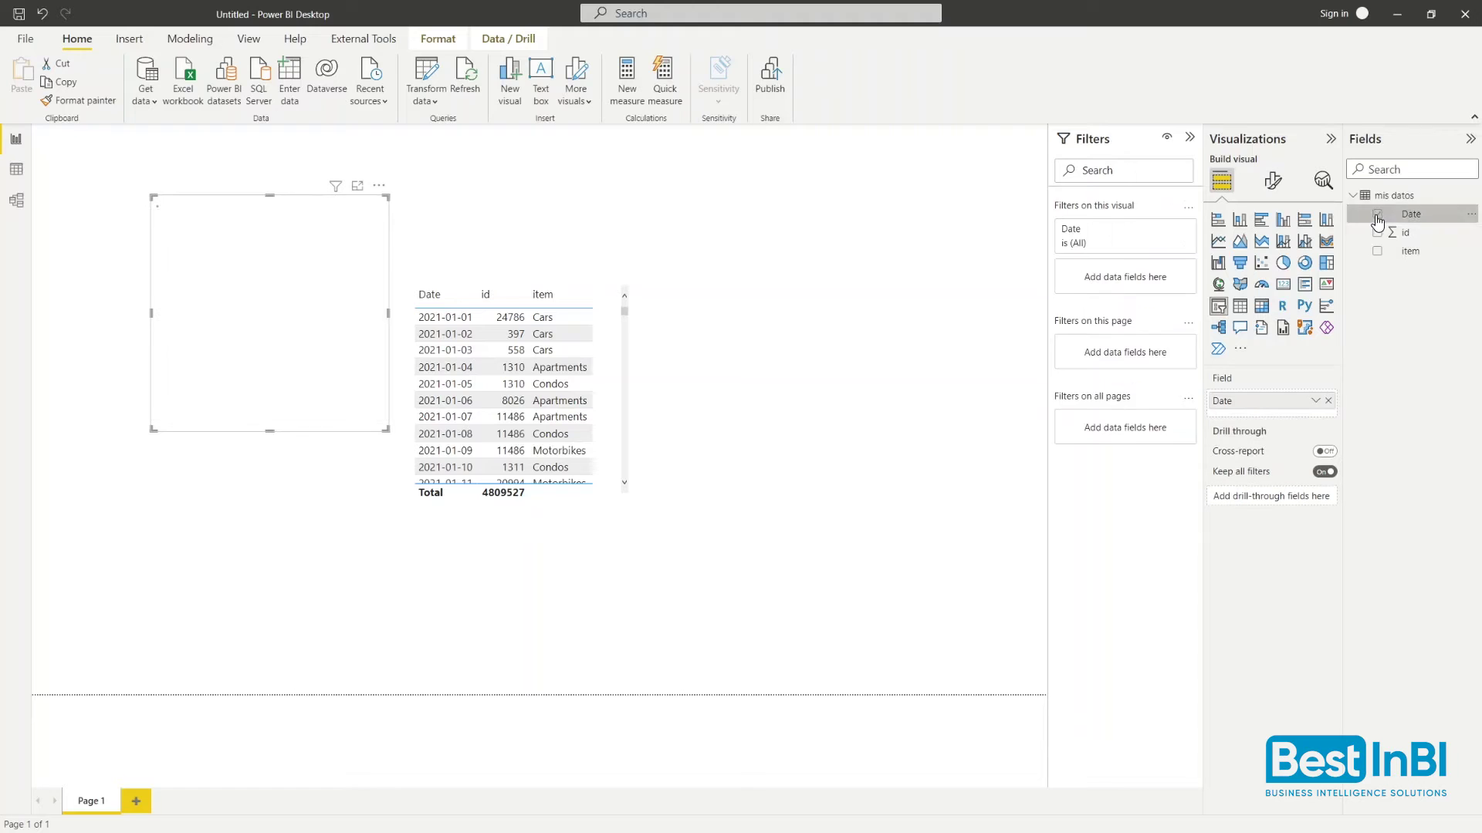
{"action": "left_click", "coordinate": [377, 220]}
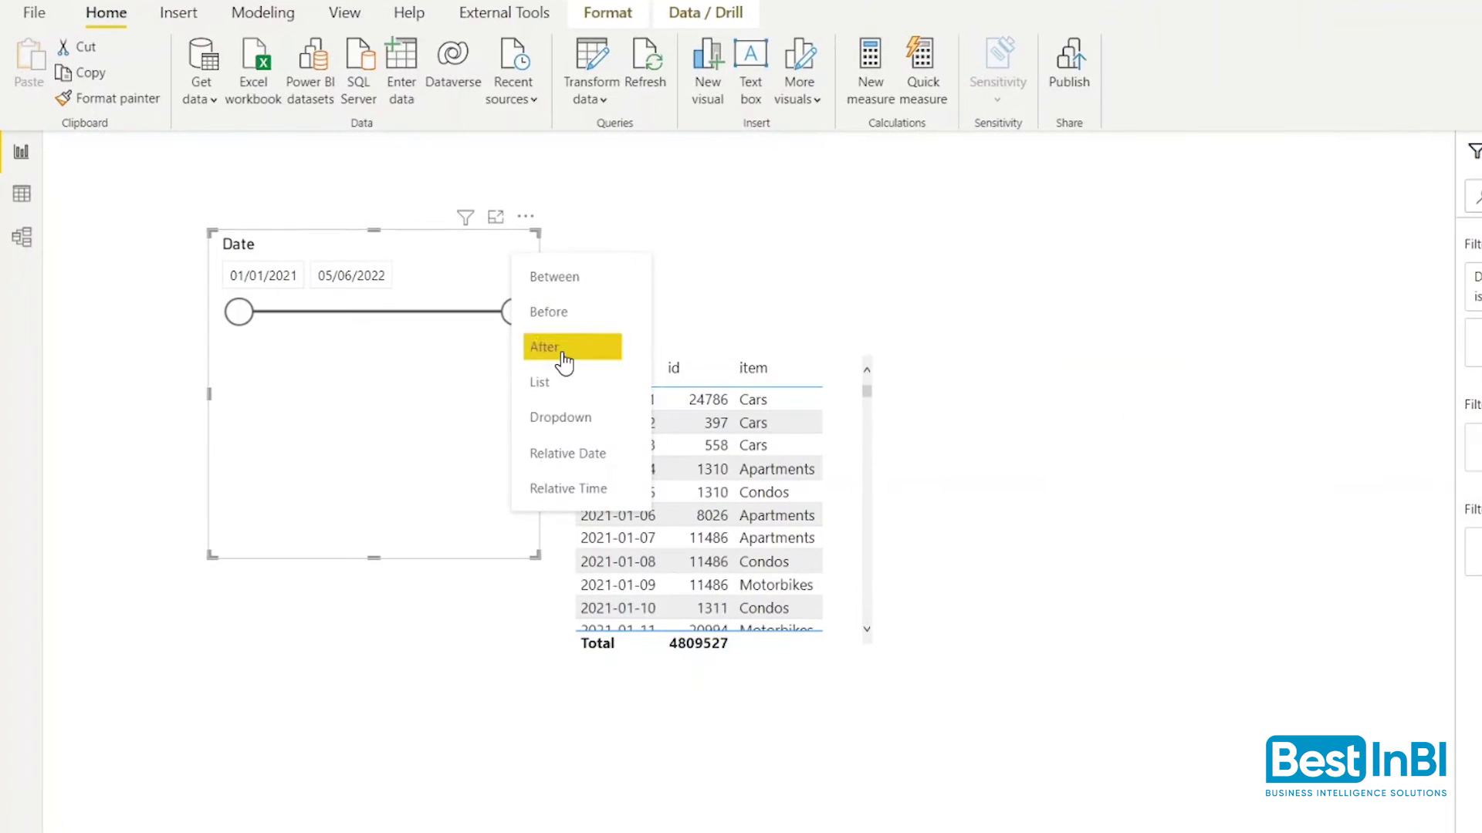
{"action": "left_click", "coordinate": [567, 419]}
Sort the Date slicer in descending order and select 2022-05-30 in it
{"action": "left_click", "coordinate": [525, 216]}
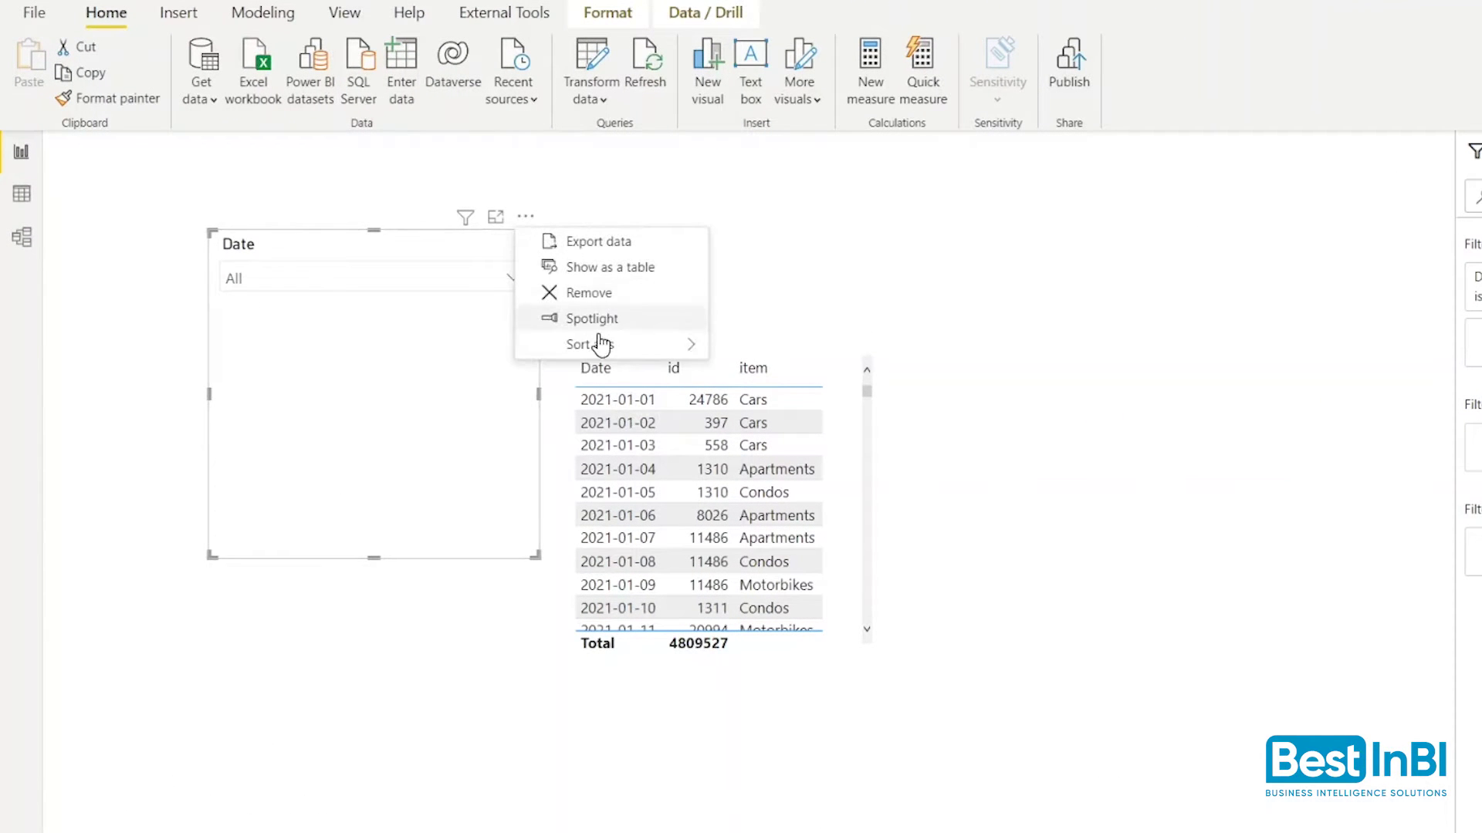
{"action": "mouse_move", "coordinate": [602, 345]}
{"action": "left_click", "coordinate": [808, 370]}
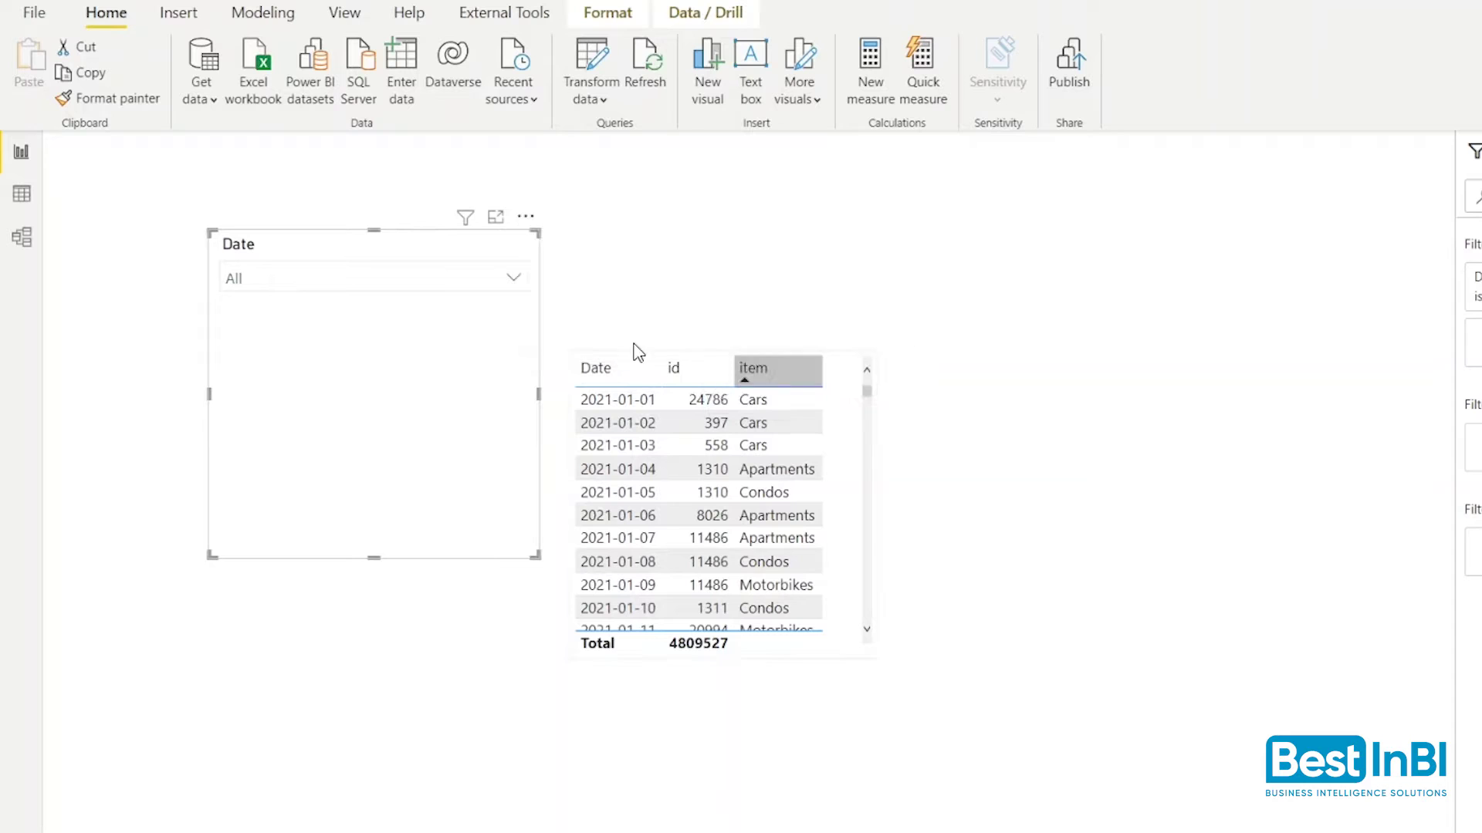
{"action": "left_click", "coordinate": [513, 279]}
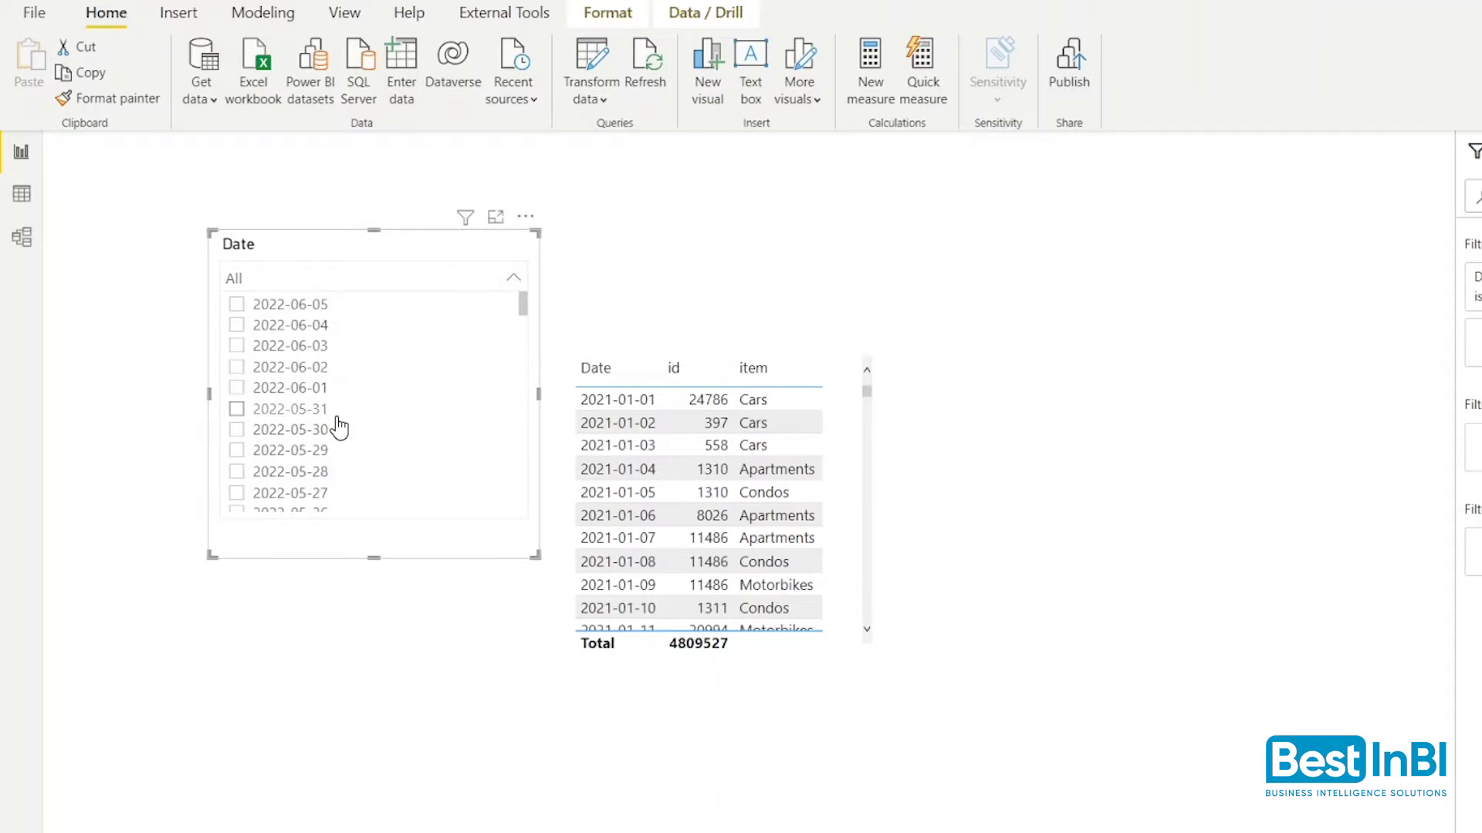
{"action": "left_click", "coordinate": [296, 438]}
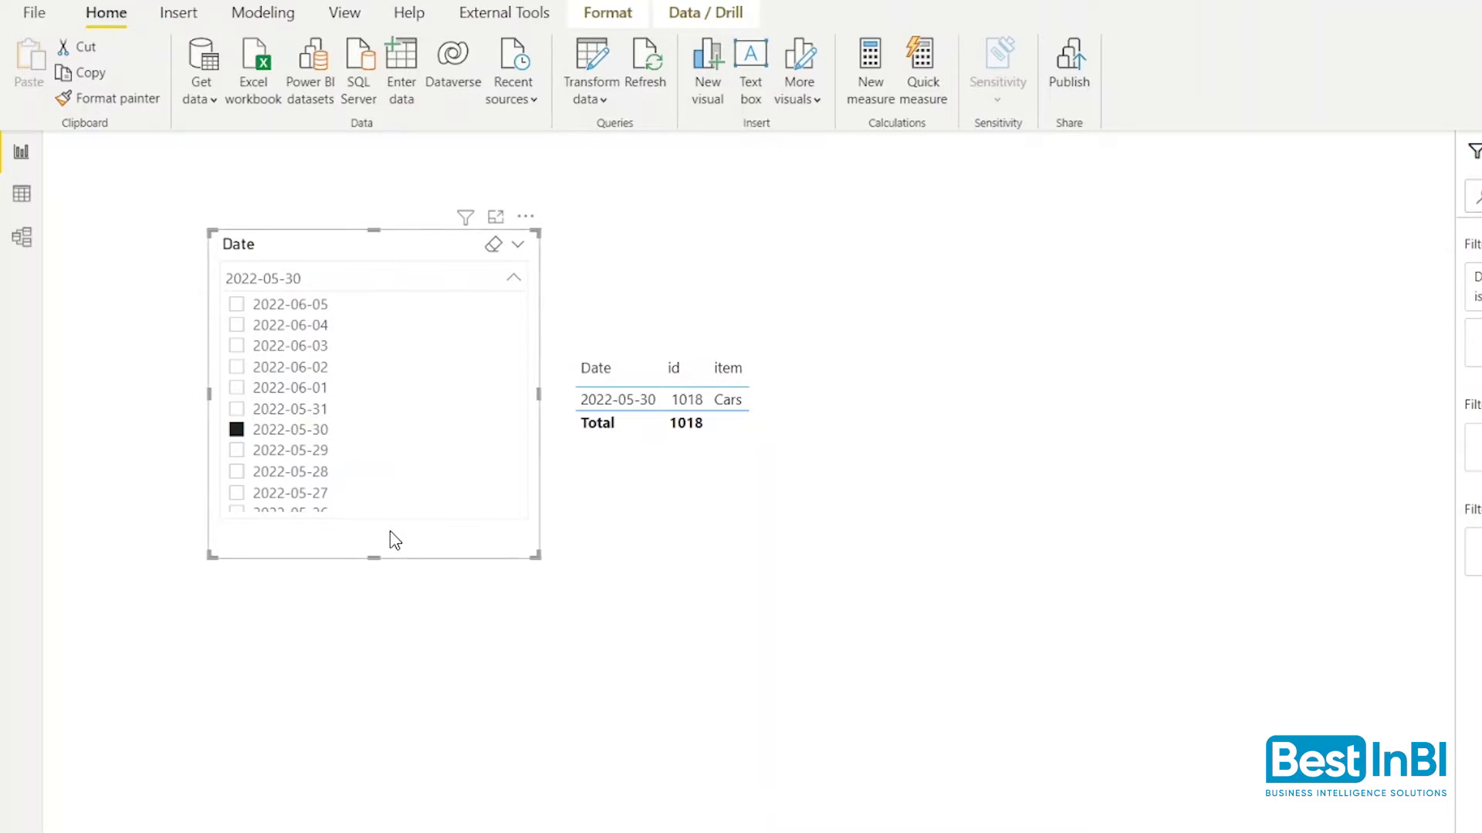
Collapse the Date slicer, reduce its height to fit the dropdown, and move it to the page's upper-left corner
{"action": "left_click", "coordinate": [486, 263]}
{"action": "left_click_drag", "start_coordinate": [376, 557], "coordinate": [370, 308]}
{"action": "left_click_drag", "start_coordinate": [363, 255], "coordinate": [230, 179]}
{"action": "left_click", "coordinate": [284, 423]}
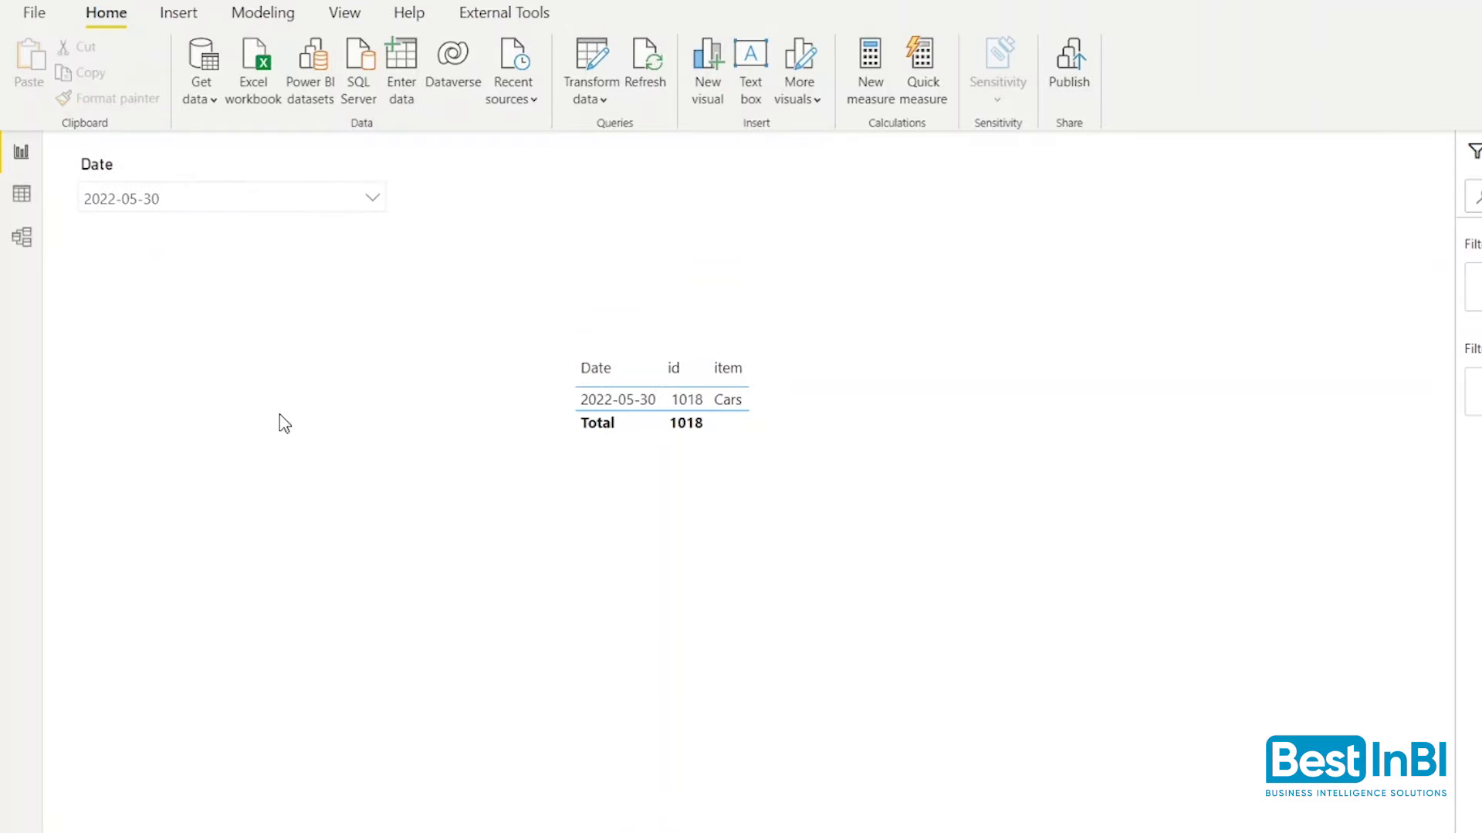
Point the Archivo parameter to a different data file and apply the pending query changes
{"action": "left_click", "coordinate": [598, 102]}
{"action": "left_click", "coordinate": [639, 203]}
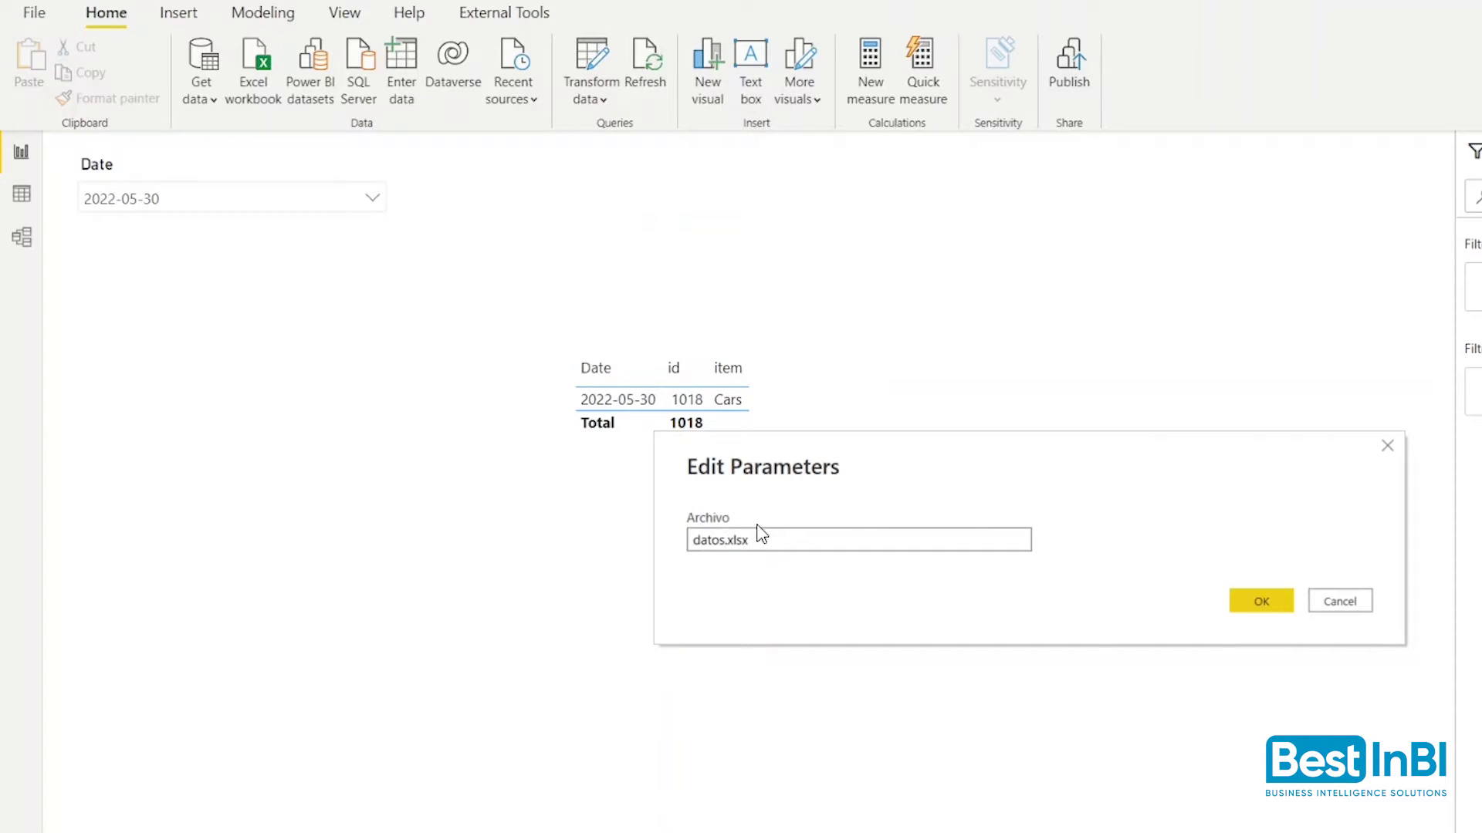
{"action": "left_click", "coordinate": [1281, 608]}
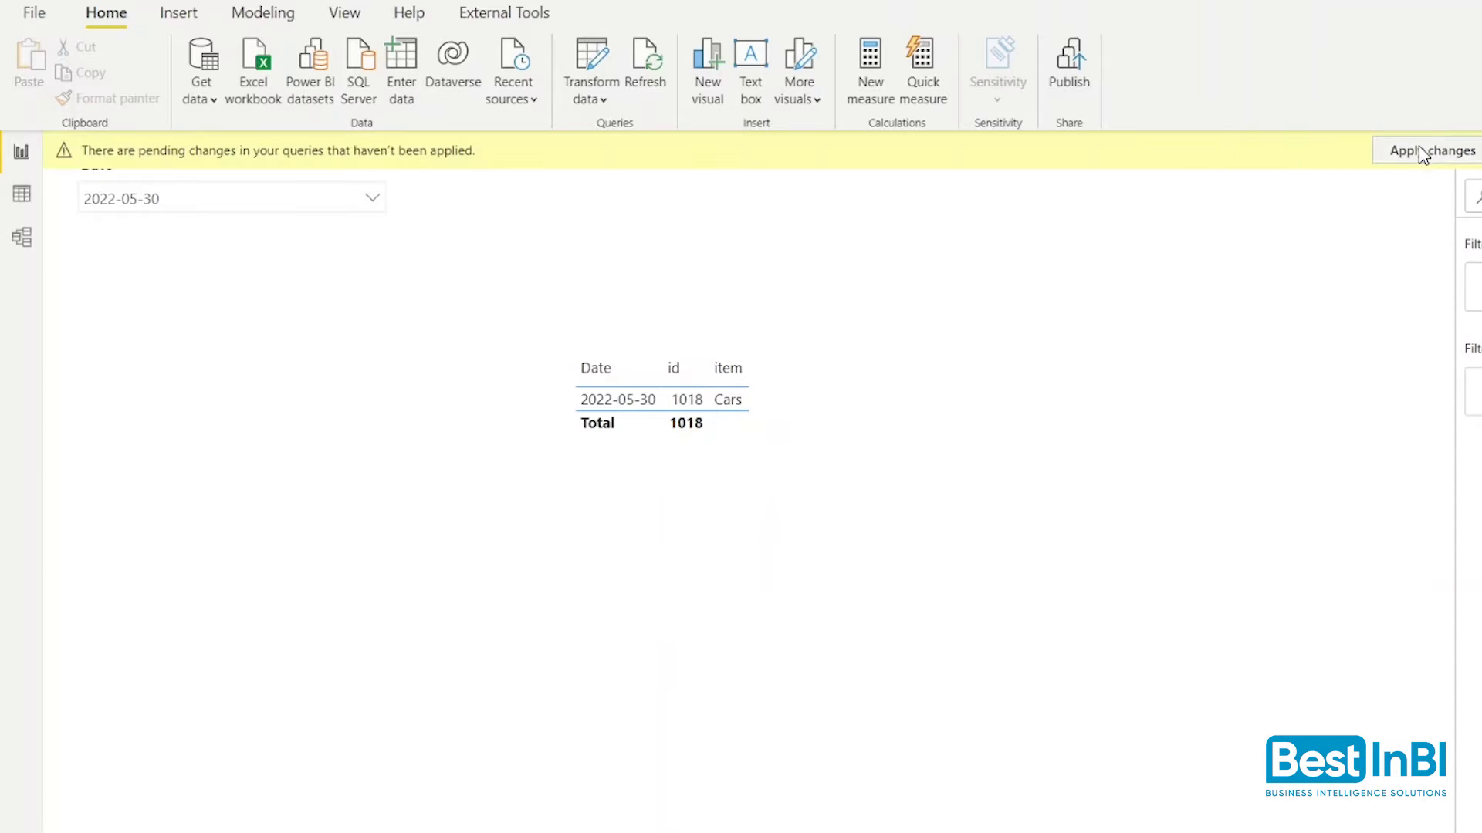
{"action": "left_click", "coordinate": [1437, 153]}
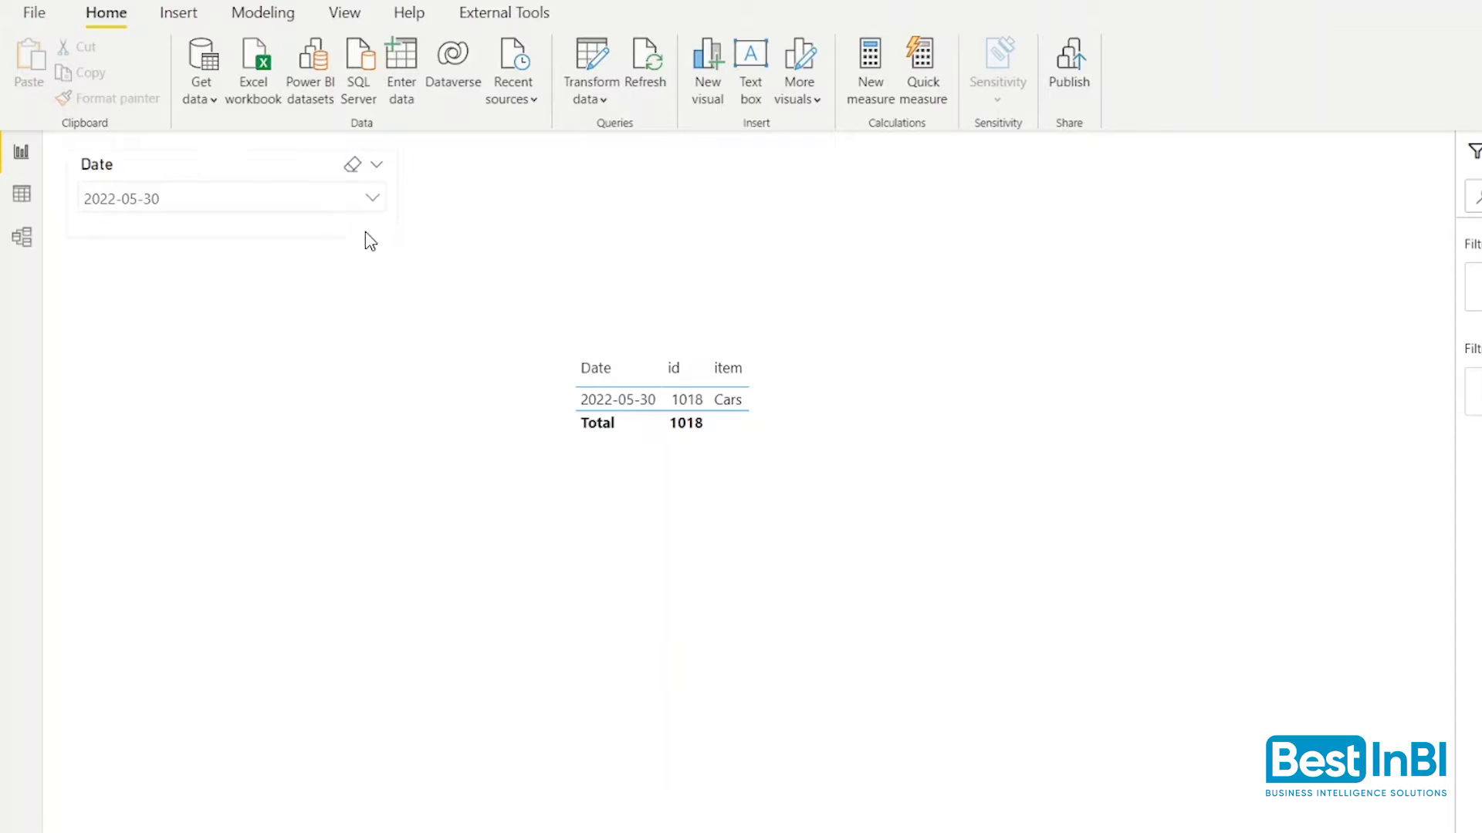
Filter the report to 2022-06-06 with the Date slicer, then set the selection back to 2022-05-30
{"action": "left_click", "coordinate": [332, 204]}
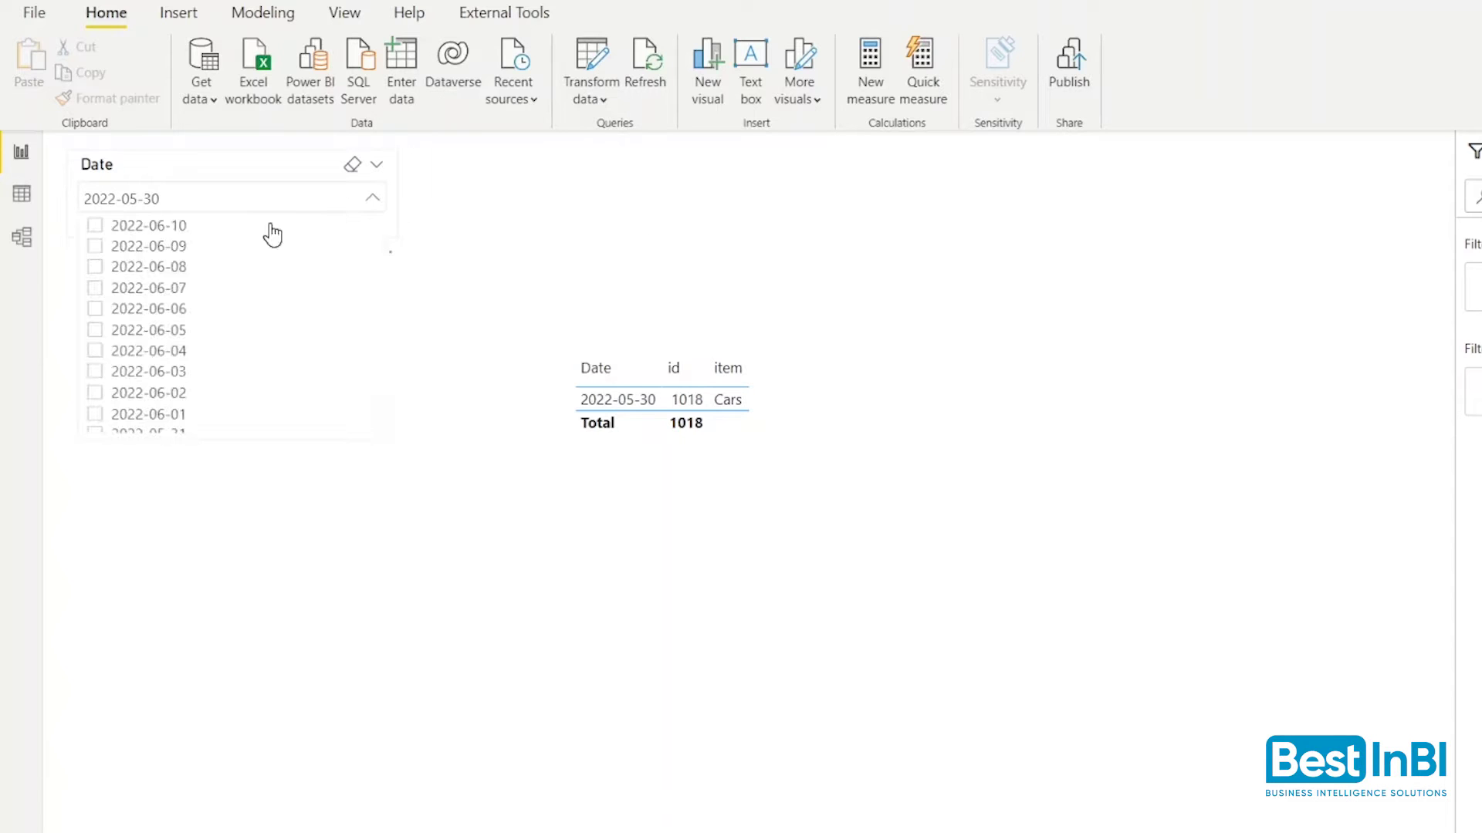
{"action": "scroll", "coordinate": [244, 387], "scroll_direction": "down", "scroll_amount": 2}
{"action": "scroll", "coordinate": [247, 387], "scroll_direction": "up", "scroll_amount": 2}
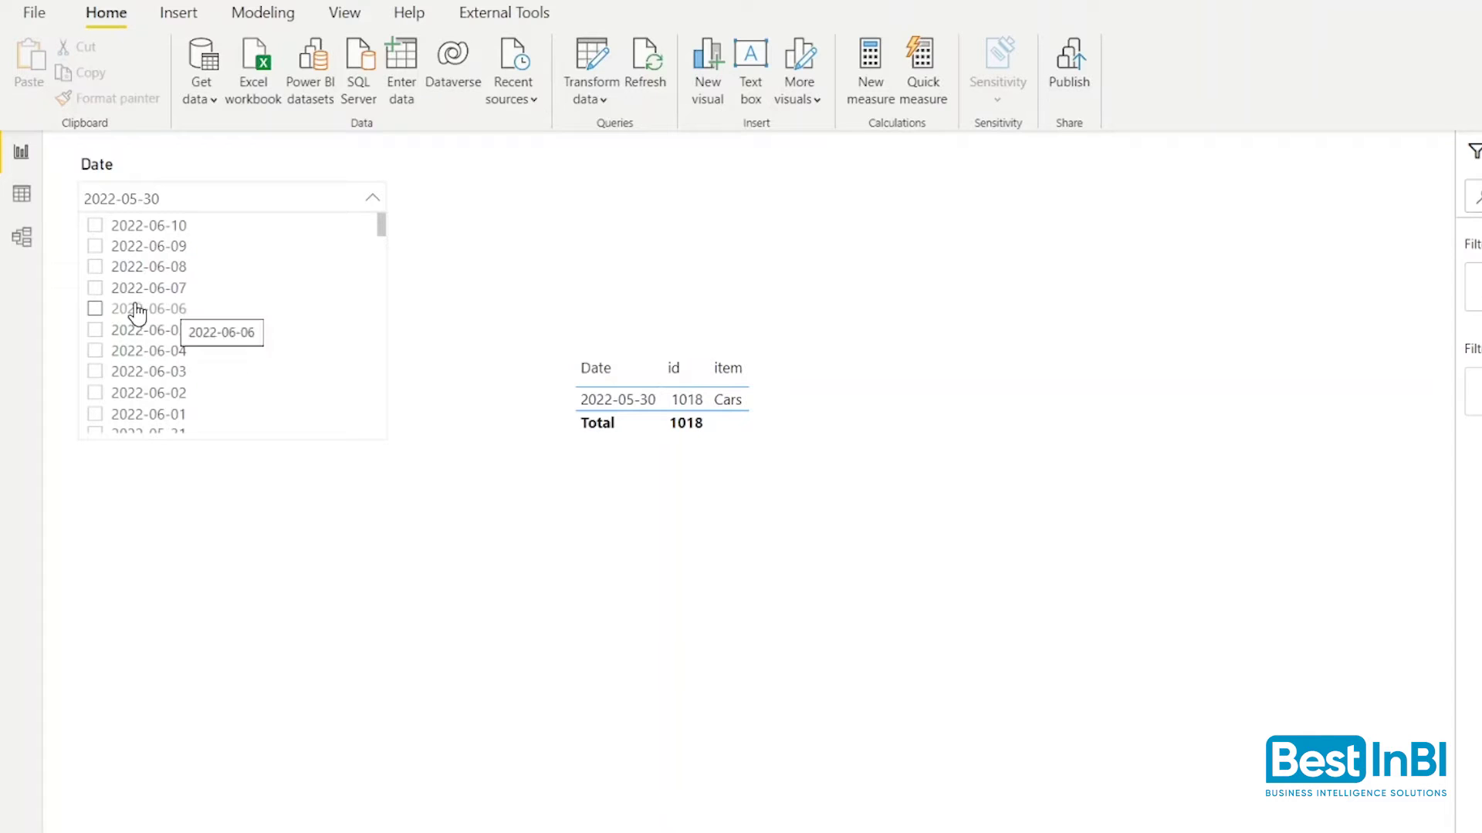
{"action": "left_click", "coordinate": [95, 310]}
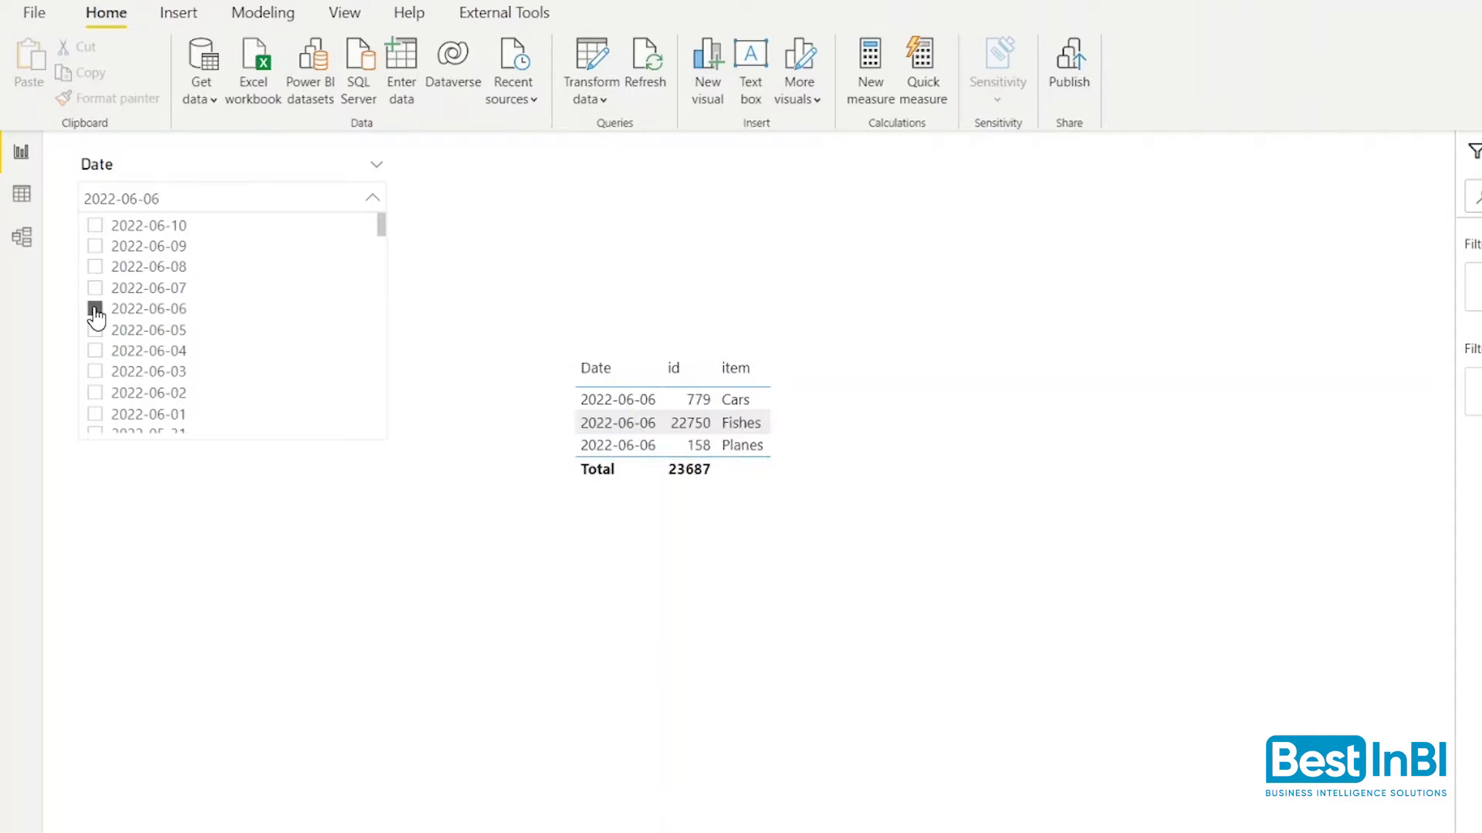
{"action": "scroll", "coordinate": [96, 315], "scroll_direction": "down", "scroll_amount": 2}
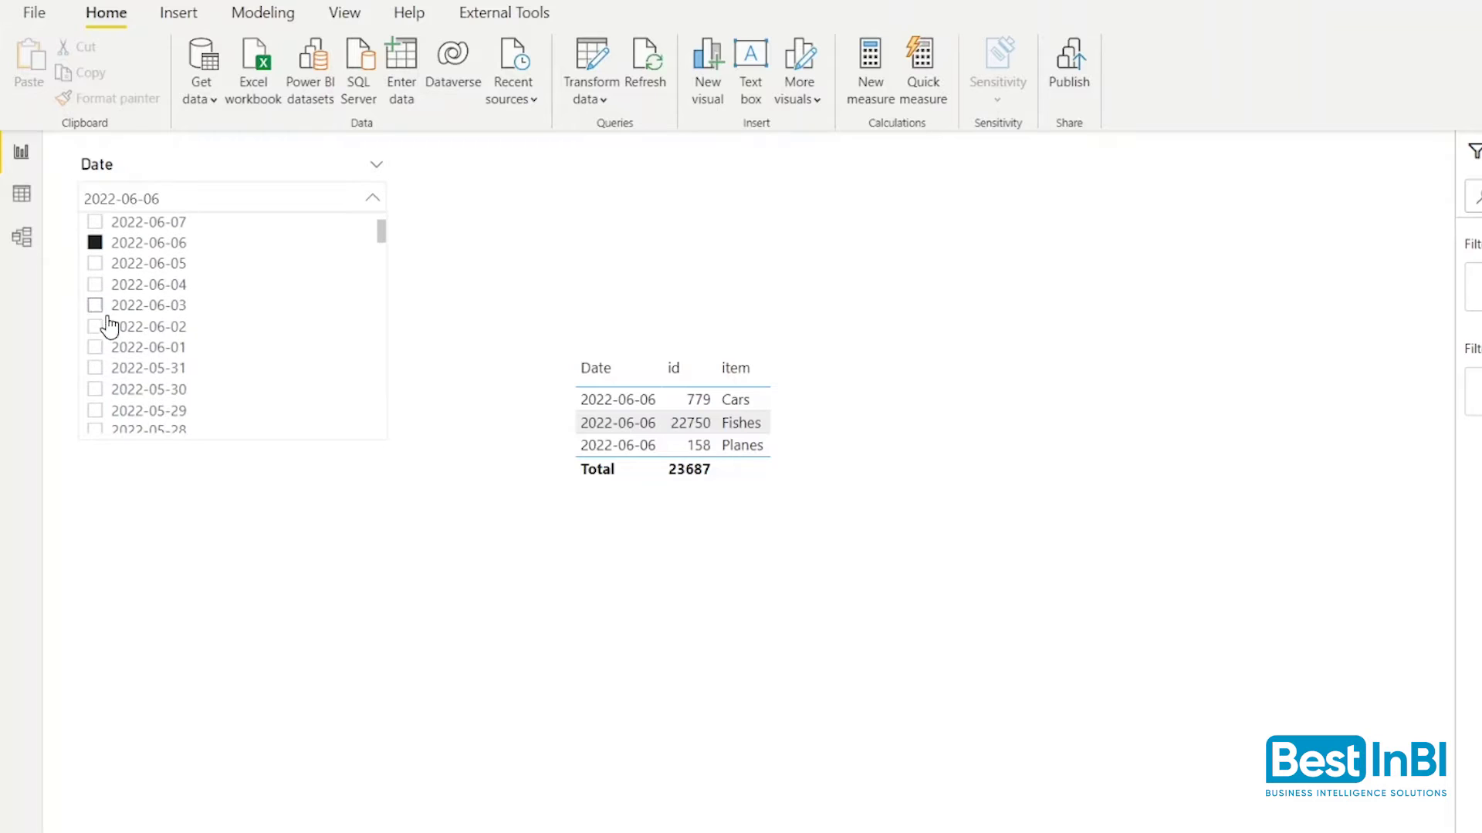
{"action": "left_click", "coordinate": [96, 388]}
Set the Archivo parameter back to datos.xlsx and apply the pending query changes
{"action": "left_click", "coordinate": [596, 100]}
{"action": "left_click", "coordinate": [651, 203]}
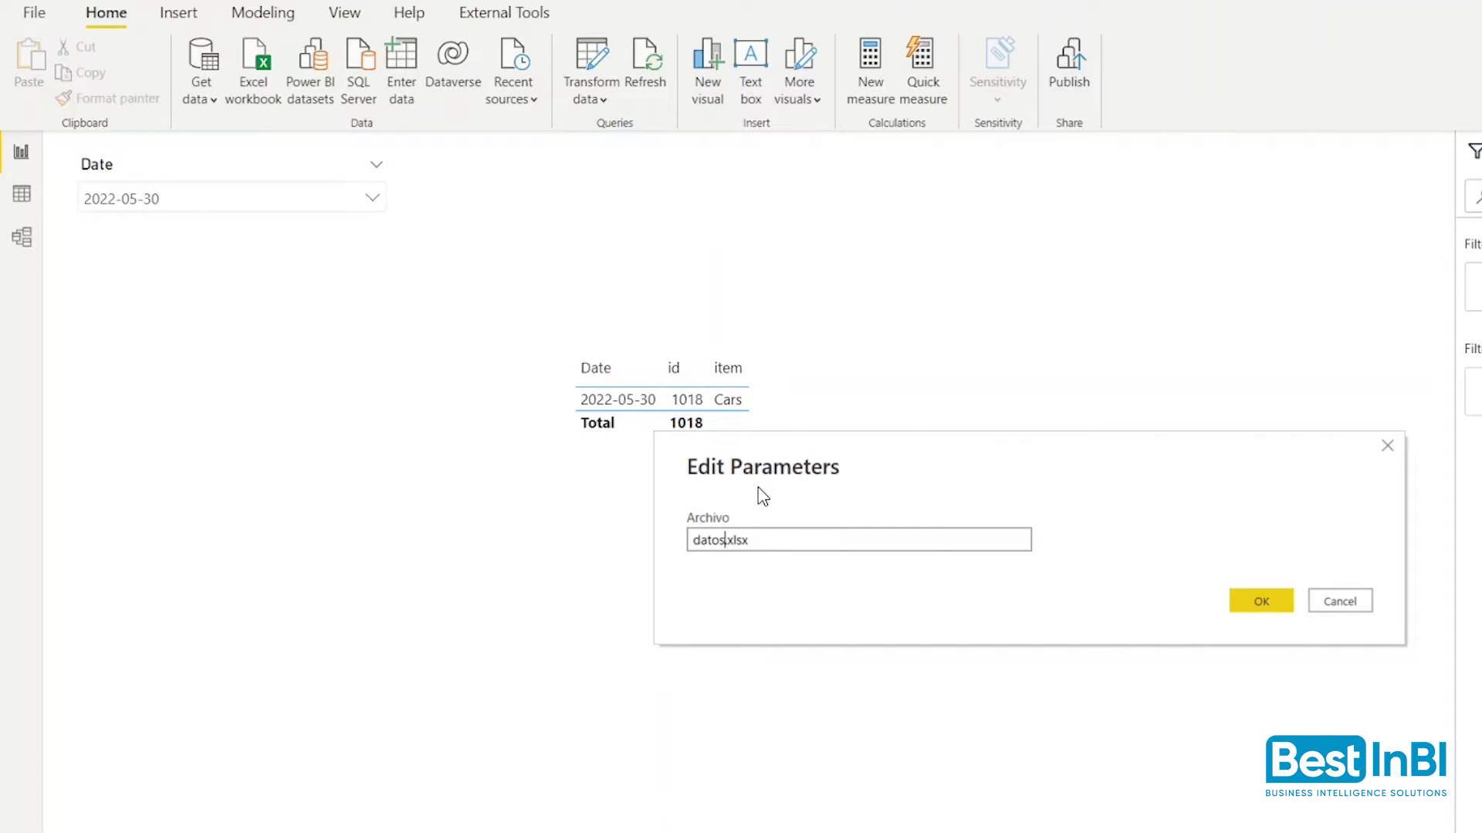
{"action": "left_click", "coordinate": [1264, 601]}
{"action": "left_click", "coordinate": [1424, 155]}
Start a new calculated table named Calendario in the data view
{"action": "left_click", "coordinate": [21, 194]}
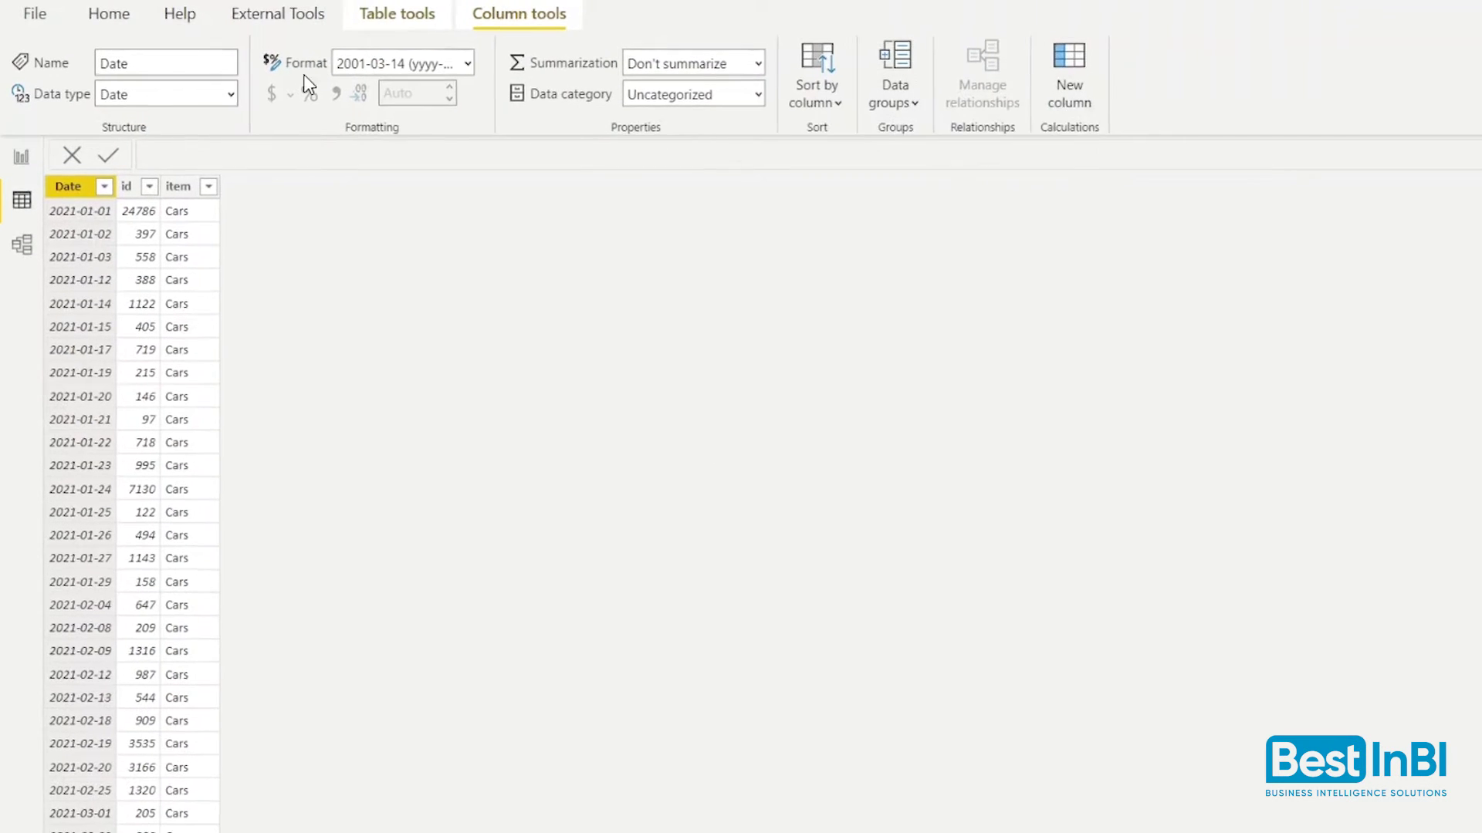
{"action": "left_click", "coordinate": [408, 13]}
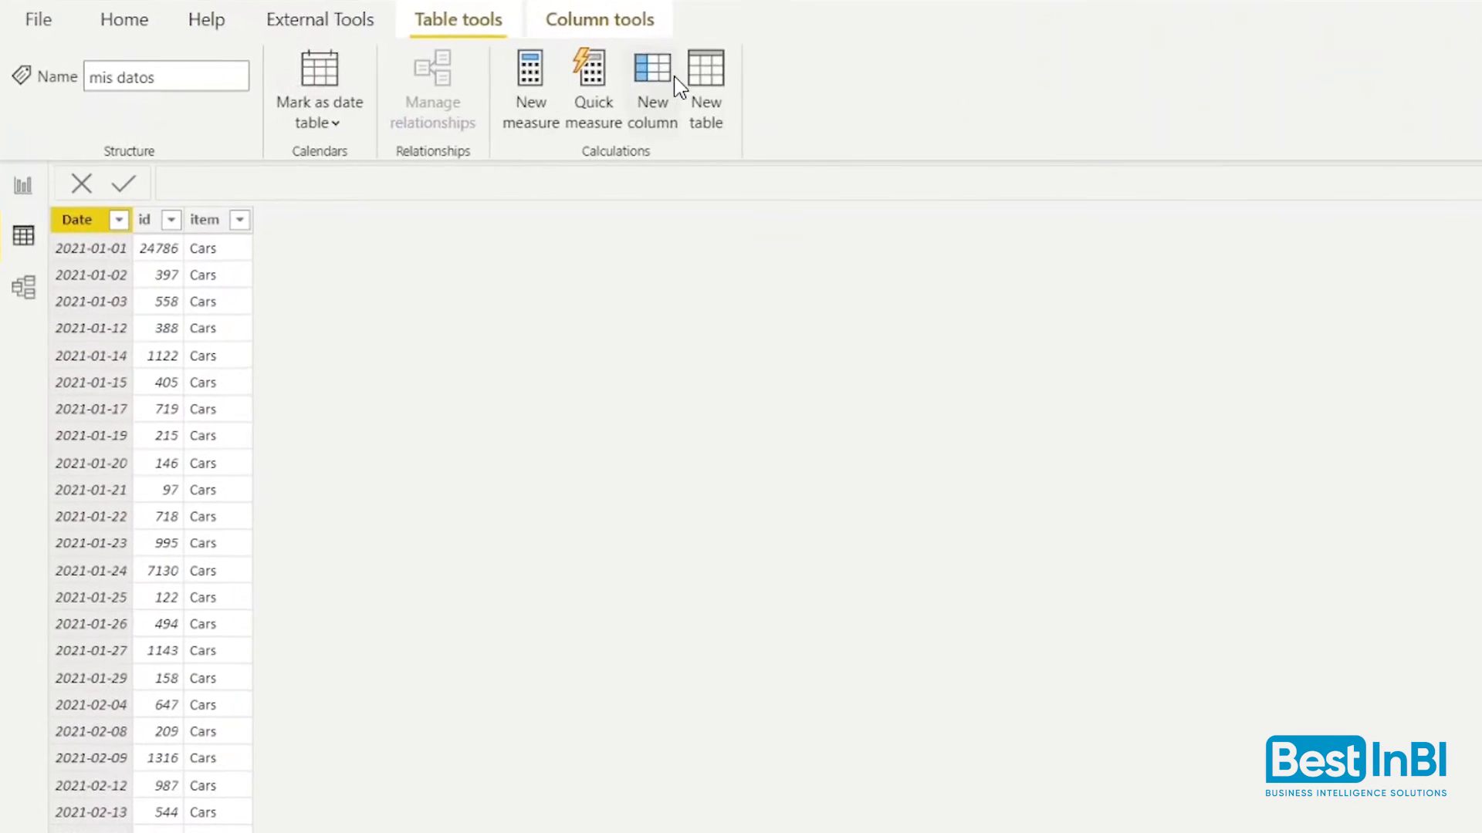
{"action": "left_click", "coordinate": [779, 83]}
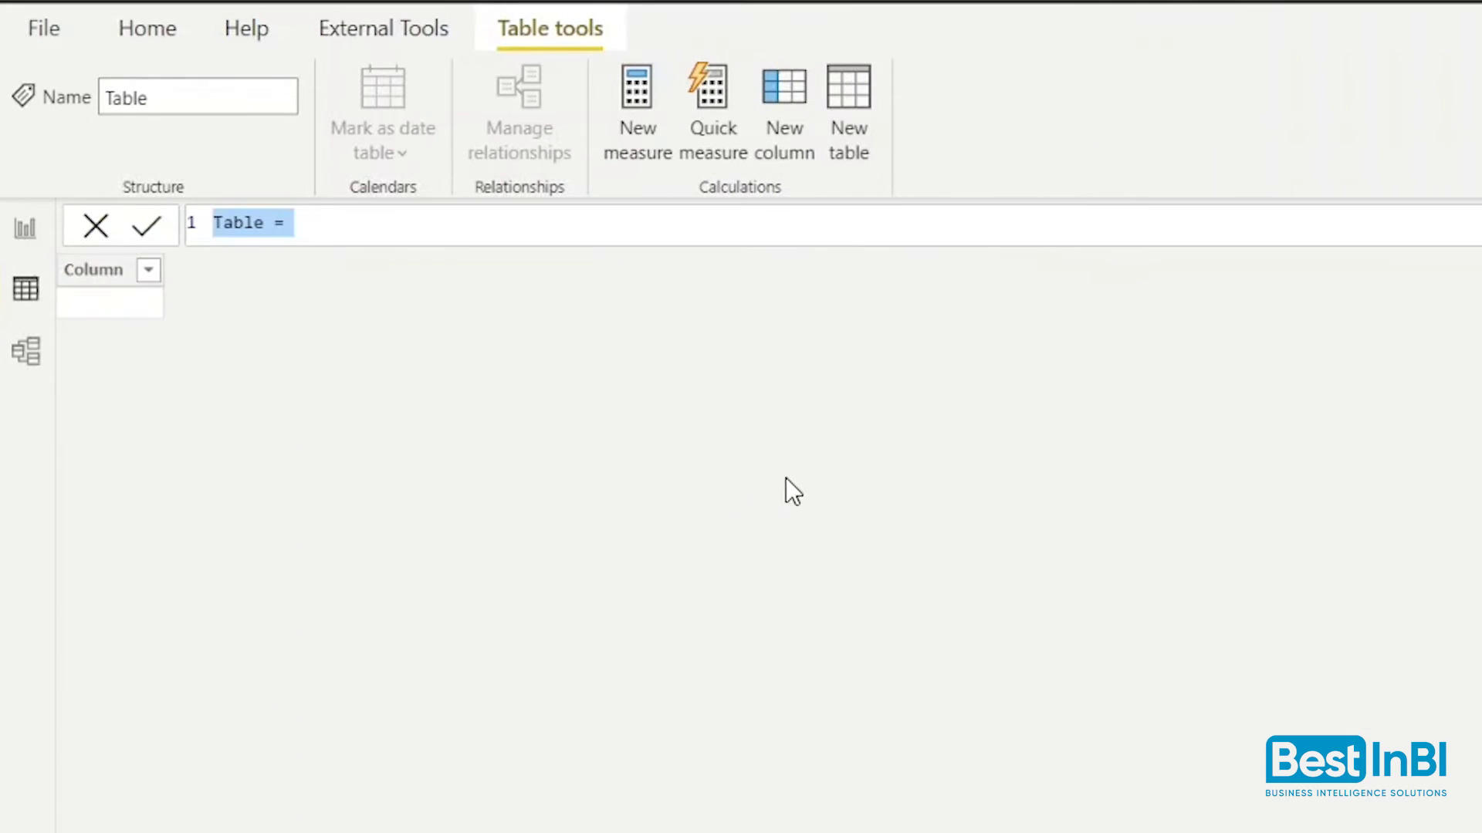
{"action": "type", "text": "Calendario ="}
{"action": "key", "text": "End"}
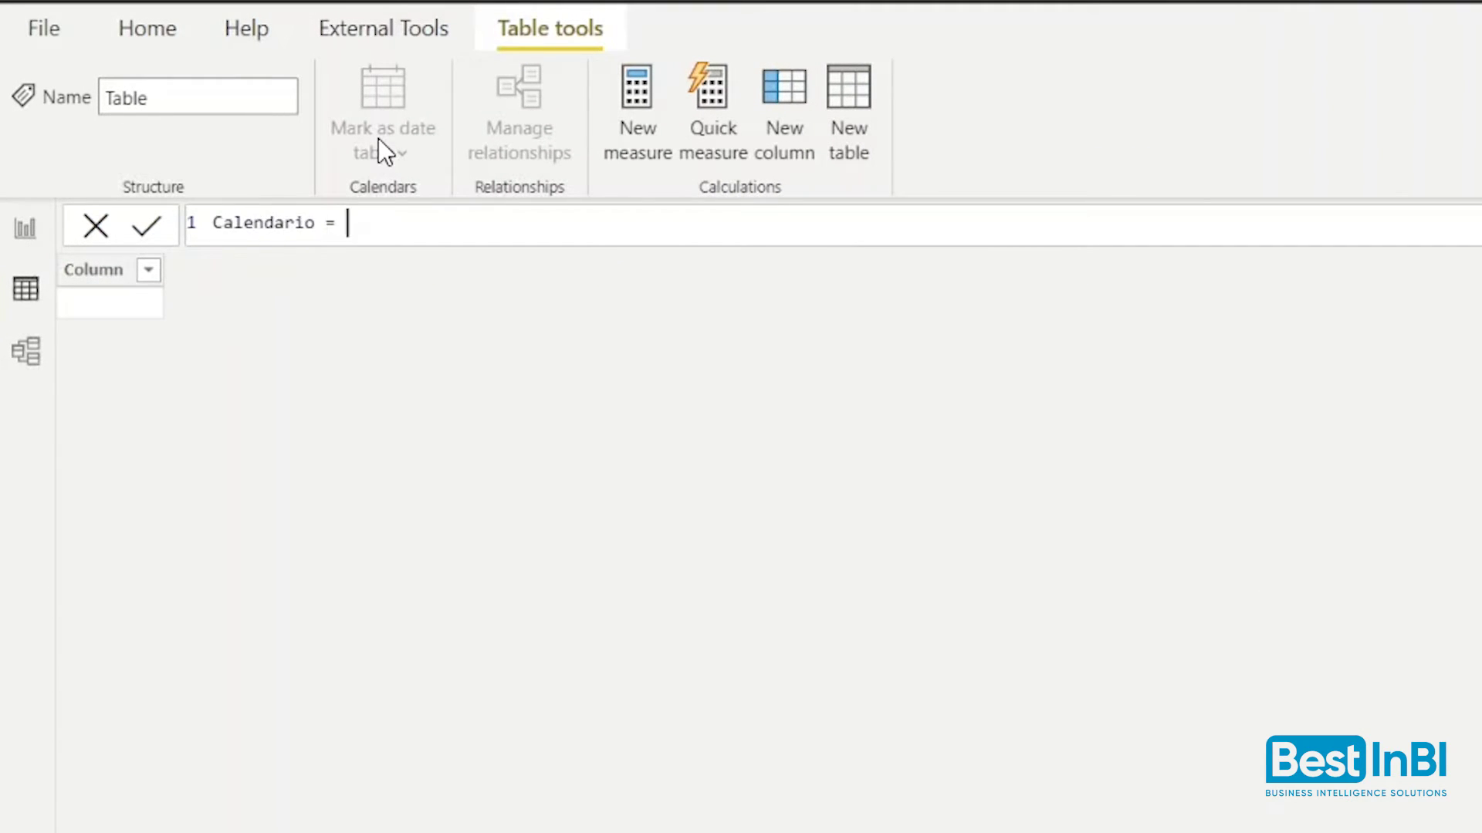
Begin the Calendario formula with the CALENDAR function, using MIN of 'mis datos'[Date] as the start date
{"action": "type", "text": "CAL"}
{"action": "key", "text": "Down"}
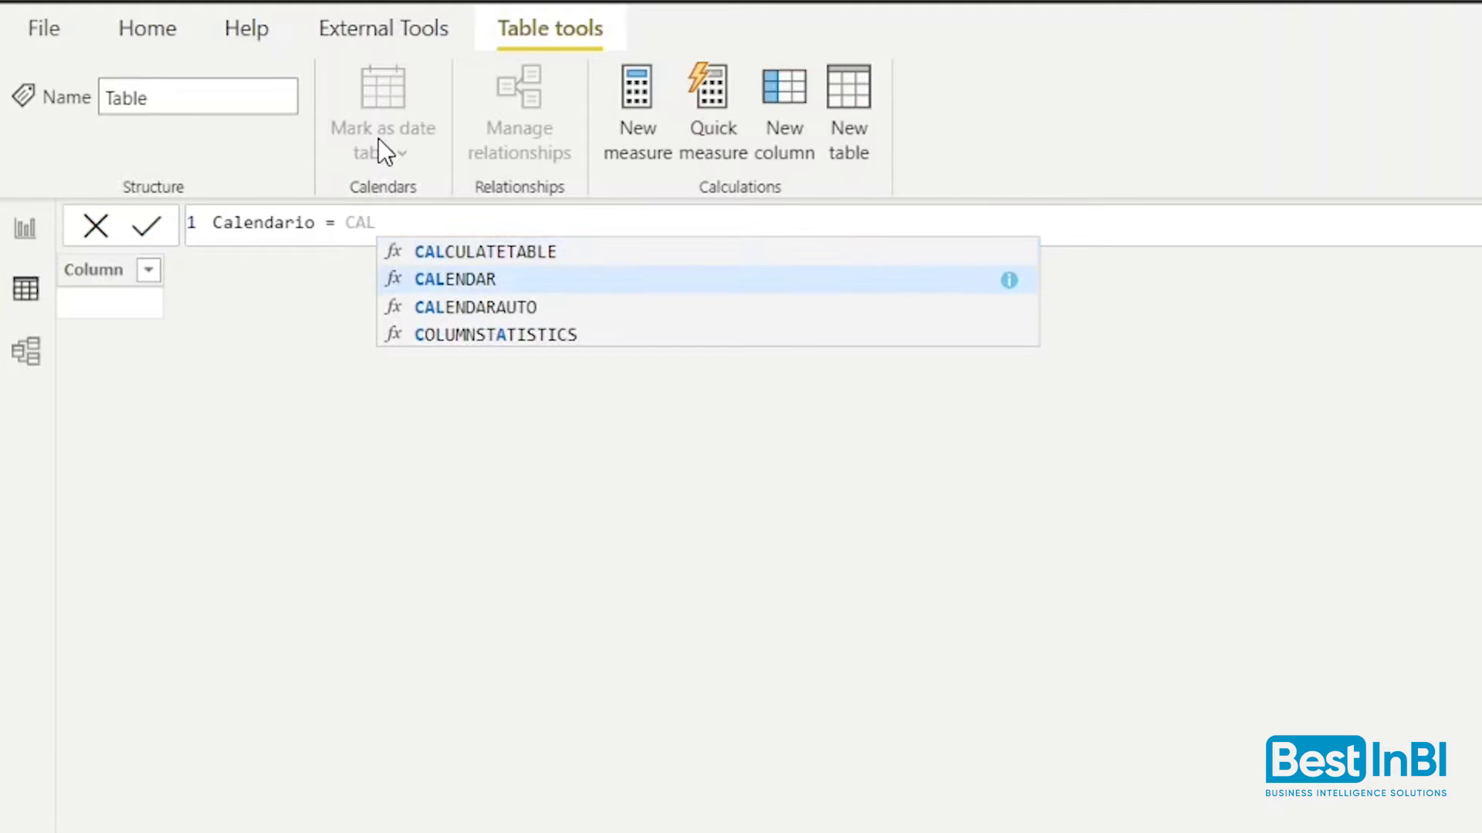
{"action": "key", "text": "Tab"}
{"action": "type", "text": "min"}
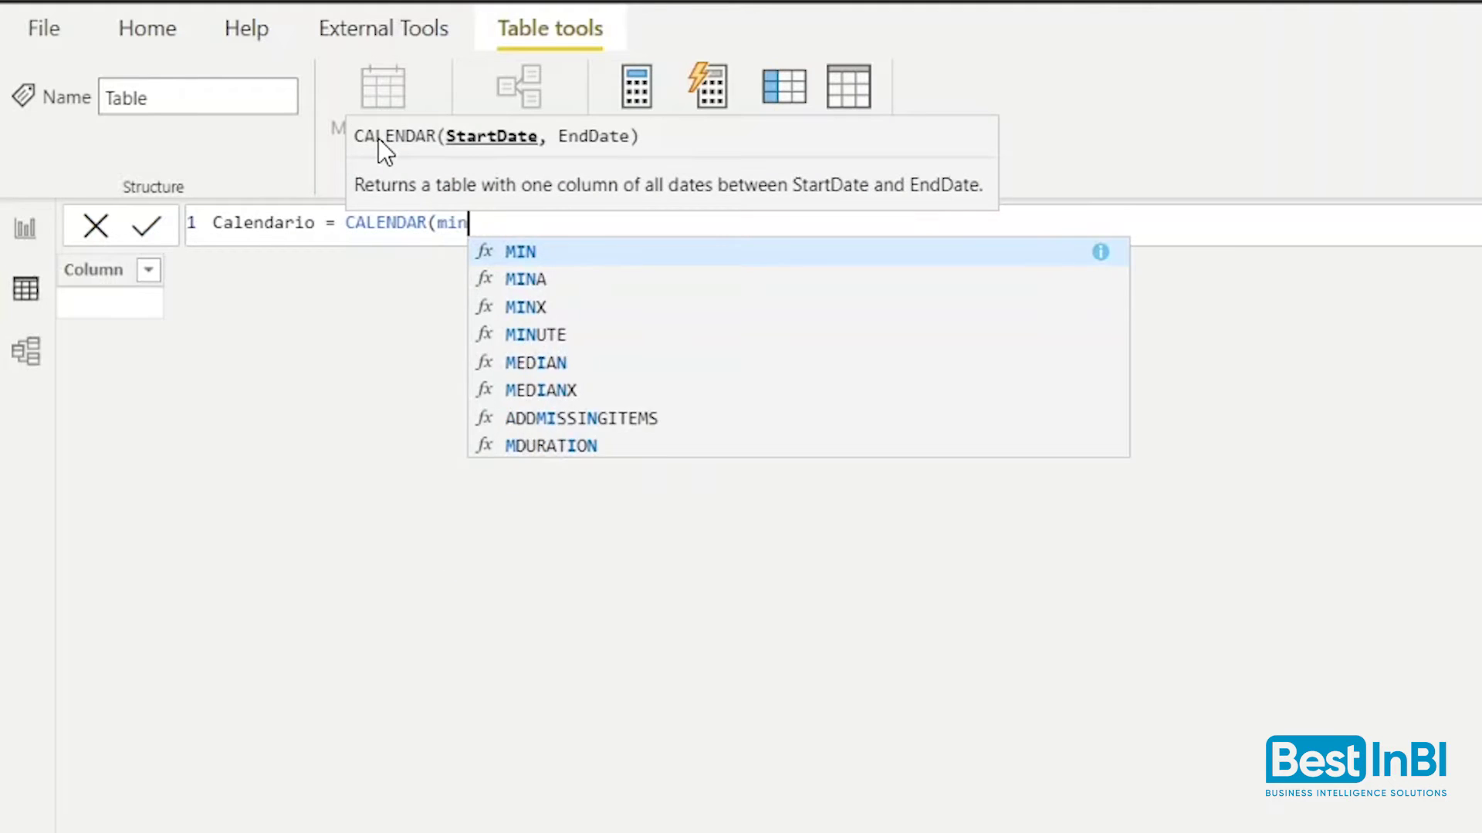
{"action": "key", "text": "Tab"}
{"action": "type", "text": "datos"}
{"action": "key", "text": "Down"}
{"action": "key", "text": "Down"}
{"action": "key", "text": "Tab"}
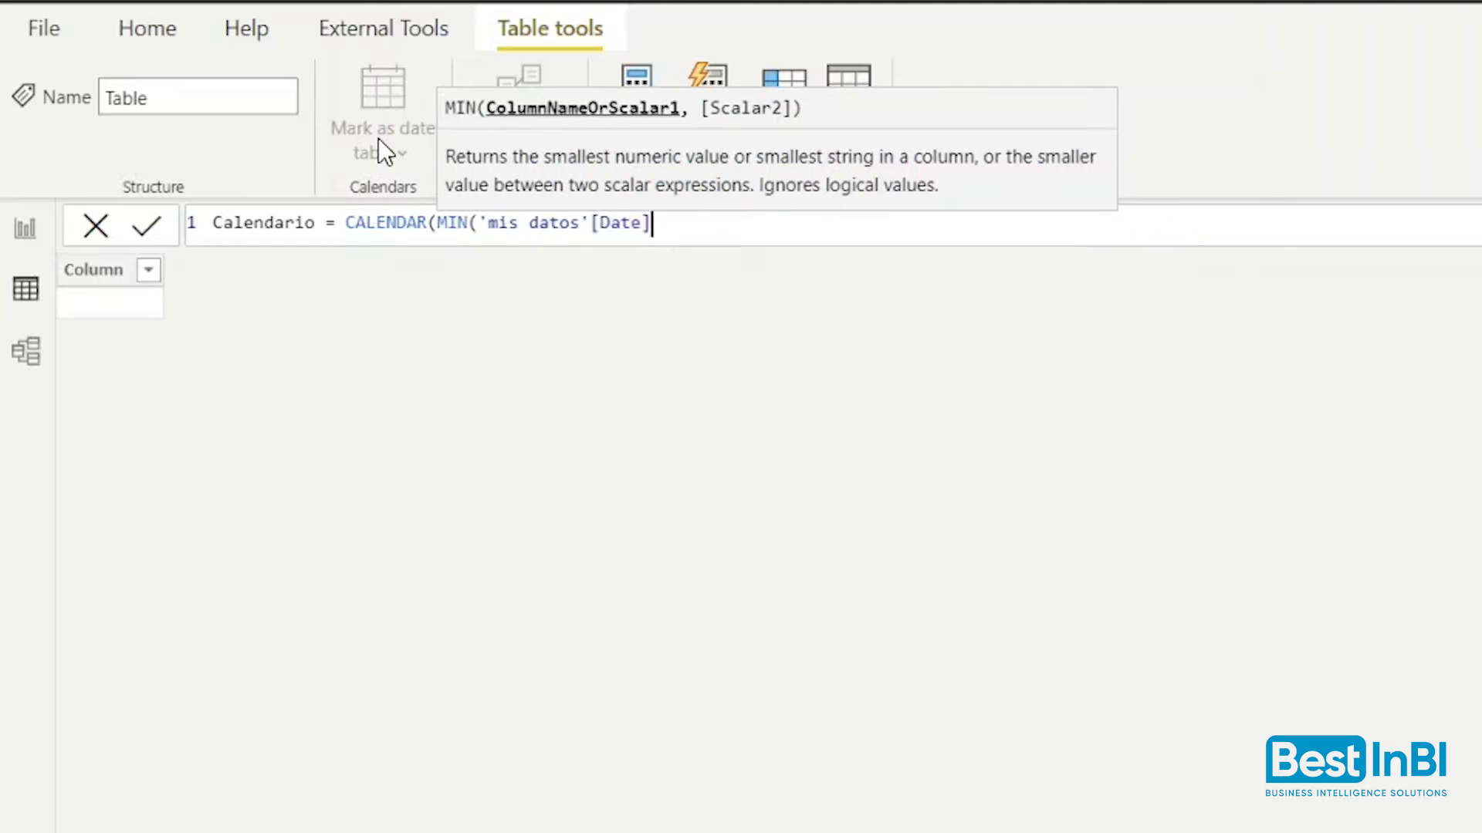
Use MAX('mis datos'[Date]) as the end date of the CALENDAR function and commit the Calendario table
{"action": "type", "text": "), max"}
{"action": "key", "text": "Tab"}
{"action": "type", "text": "datos"}
{"action": "key", "text": "Down"}
{"action": "key", "text": "Down"}
{"action": "key", "text": "Tab"}
{"action": "type", "text": "))"}
{"action": "key", "text": "Return"}
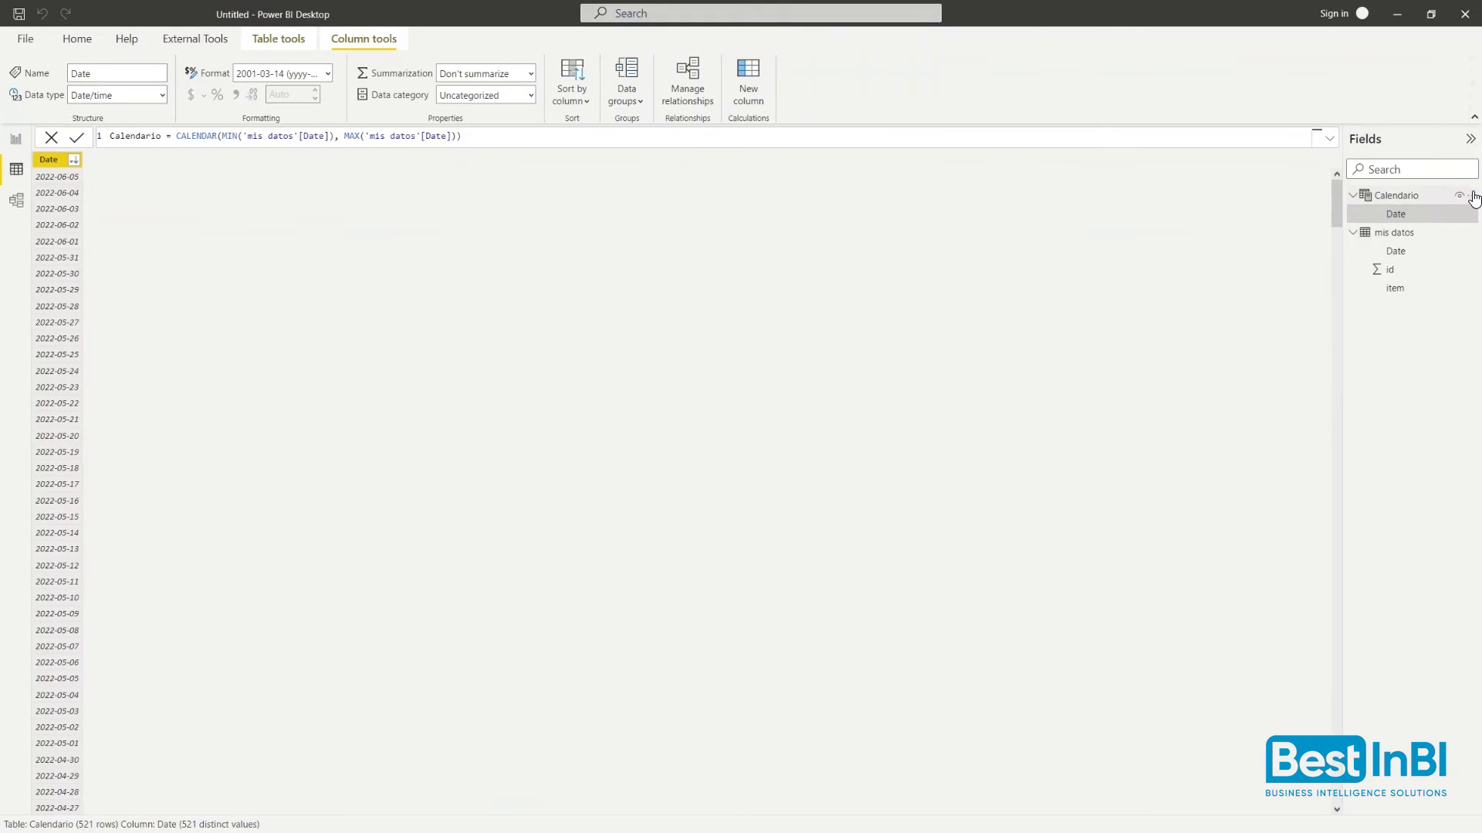
Add a new measure named Último Lunes to the Calendario table
{"action": "left_click", "coordinate": [1472, 196]}
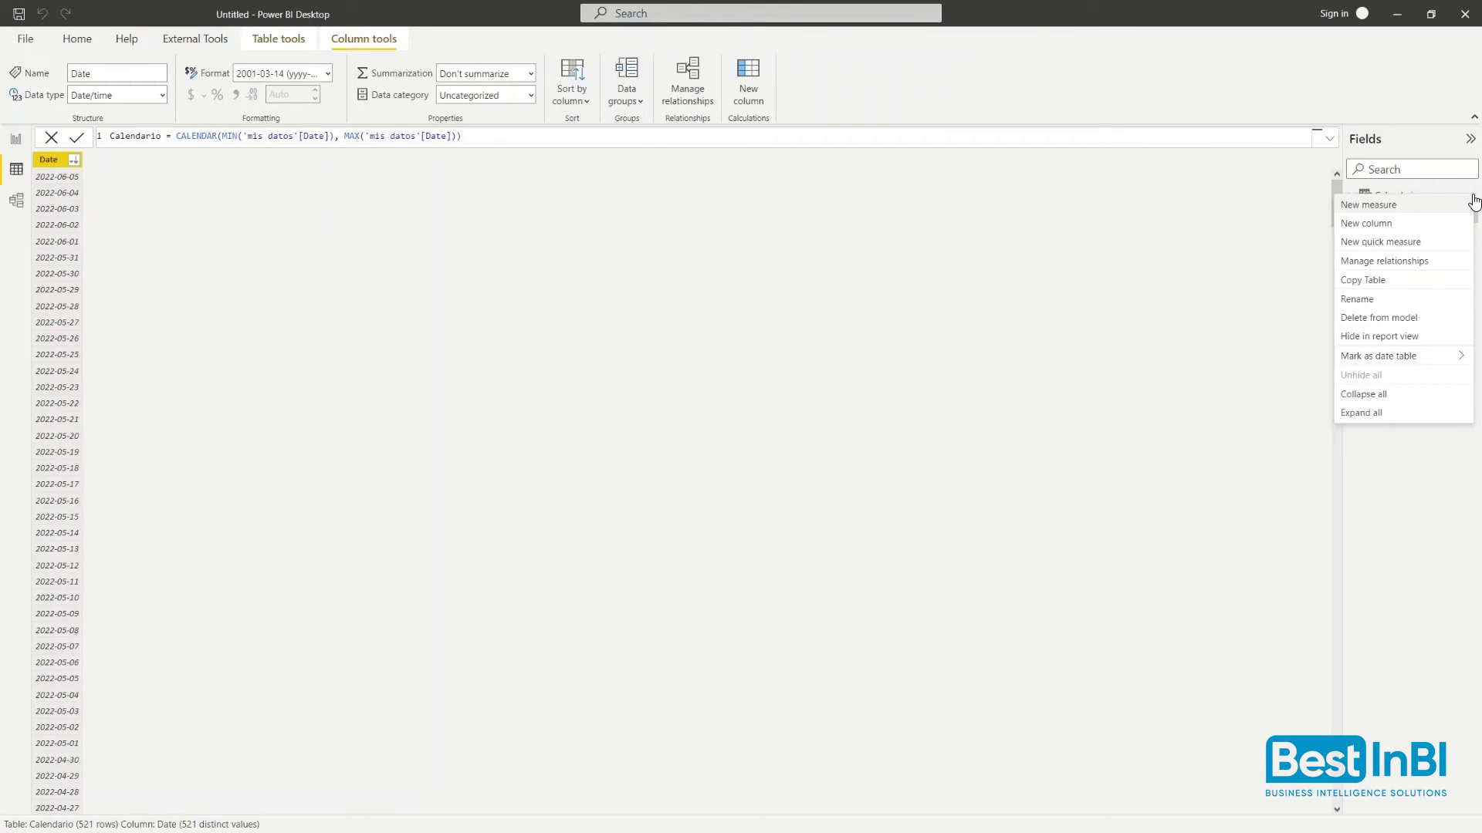
{"action": "left_click", "coordinate": [1368, 204]}
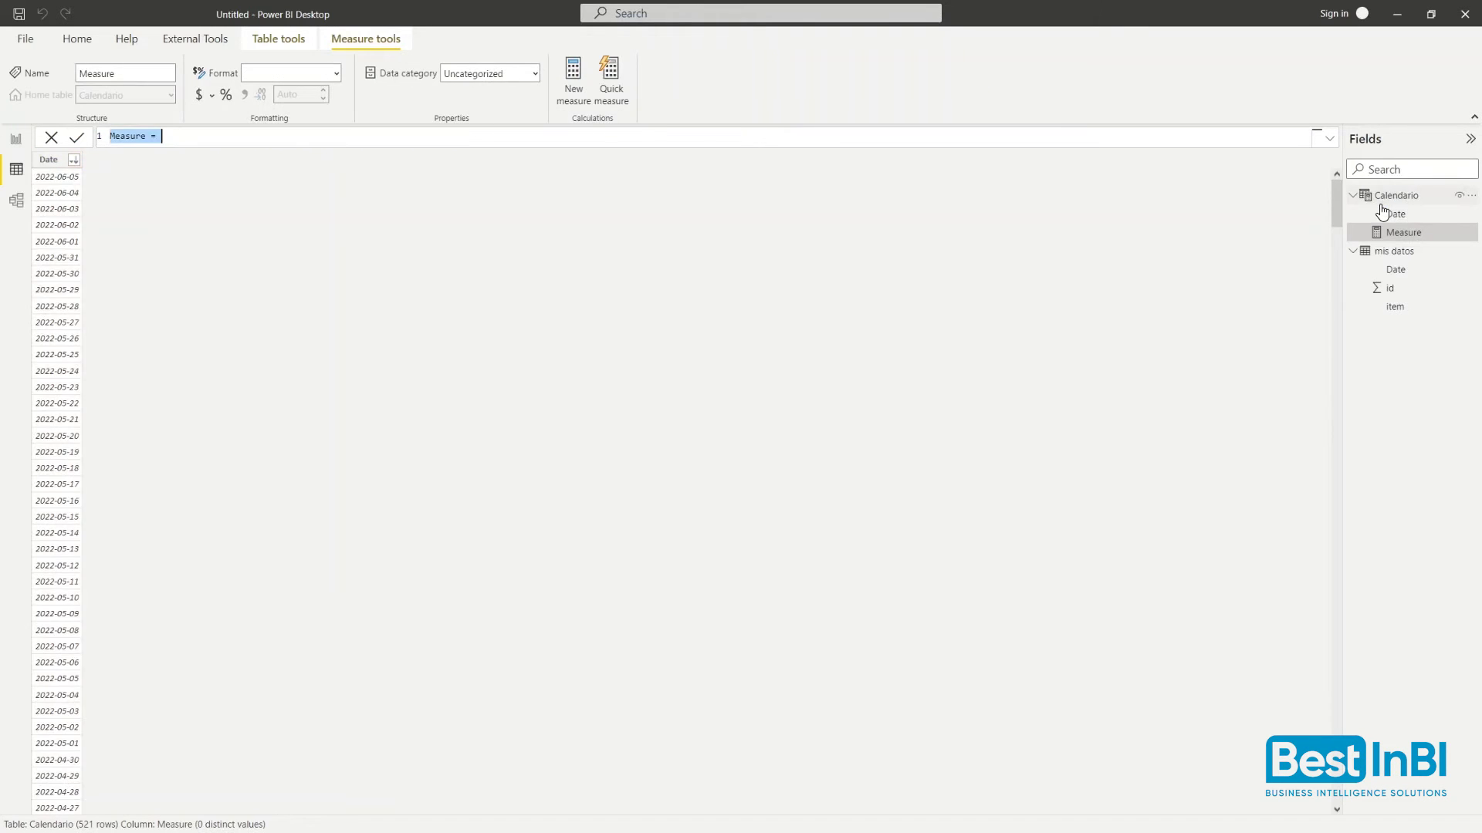
{"action": "type", "text": "Último Lunes"}
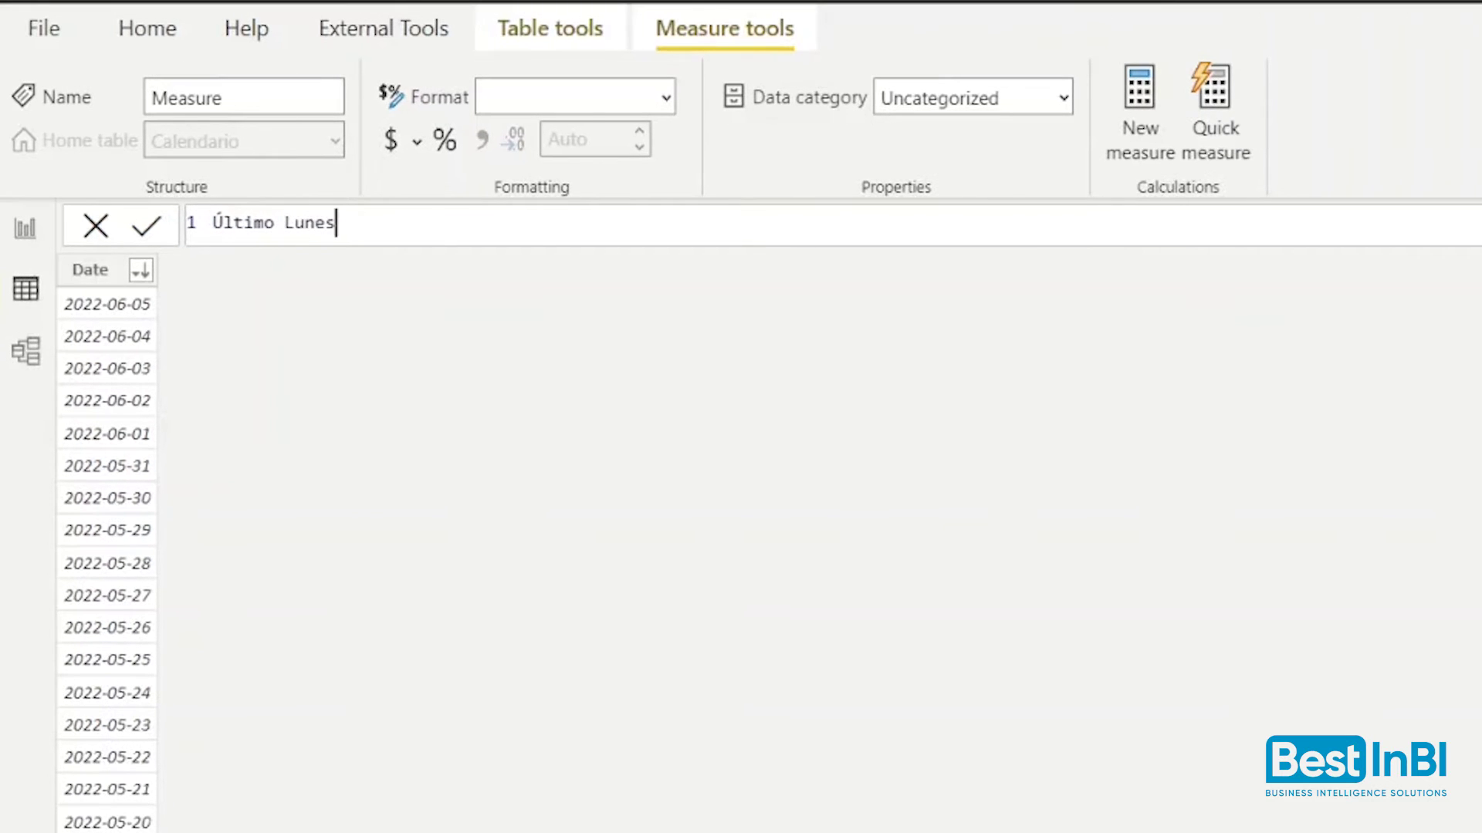
Begin the Último Lunes formula with CALCULATE, using MAX of Calendario[Date] as the expression
{"action": "type", "text": " = CAL"}
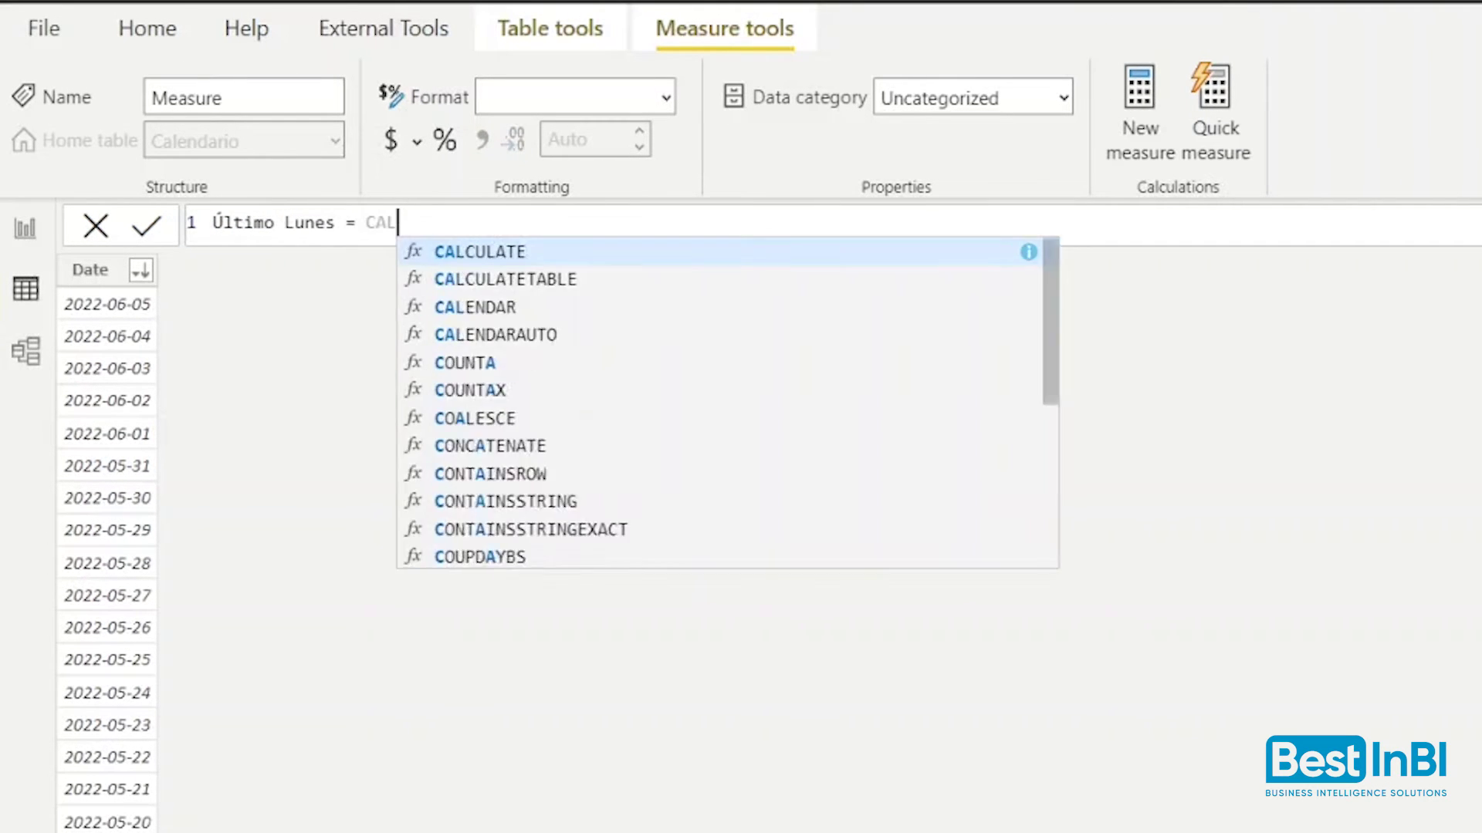
{"action": "key", "text": "Tab"}
{"action": "type", "text": "MAX("}
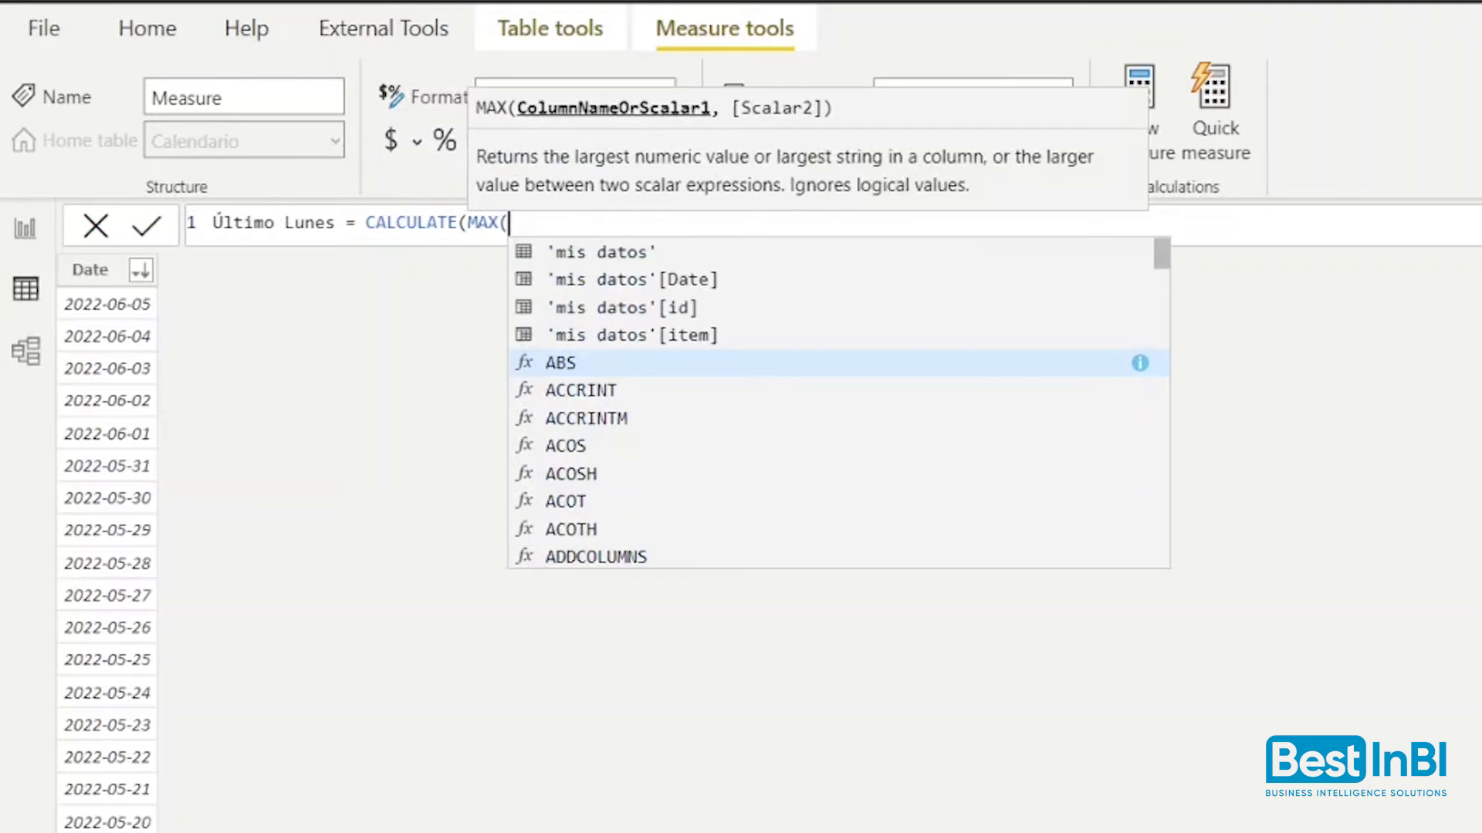
{"action": "type", "text": "CALEN"}
{"action": "key", "text": "Down"}
{"action": "key", "text": "Down"}
{"action": "key", "text": "Down"}
{"action": "key", "text": "Tab"}
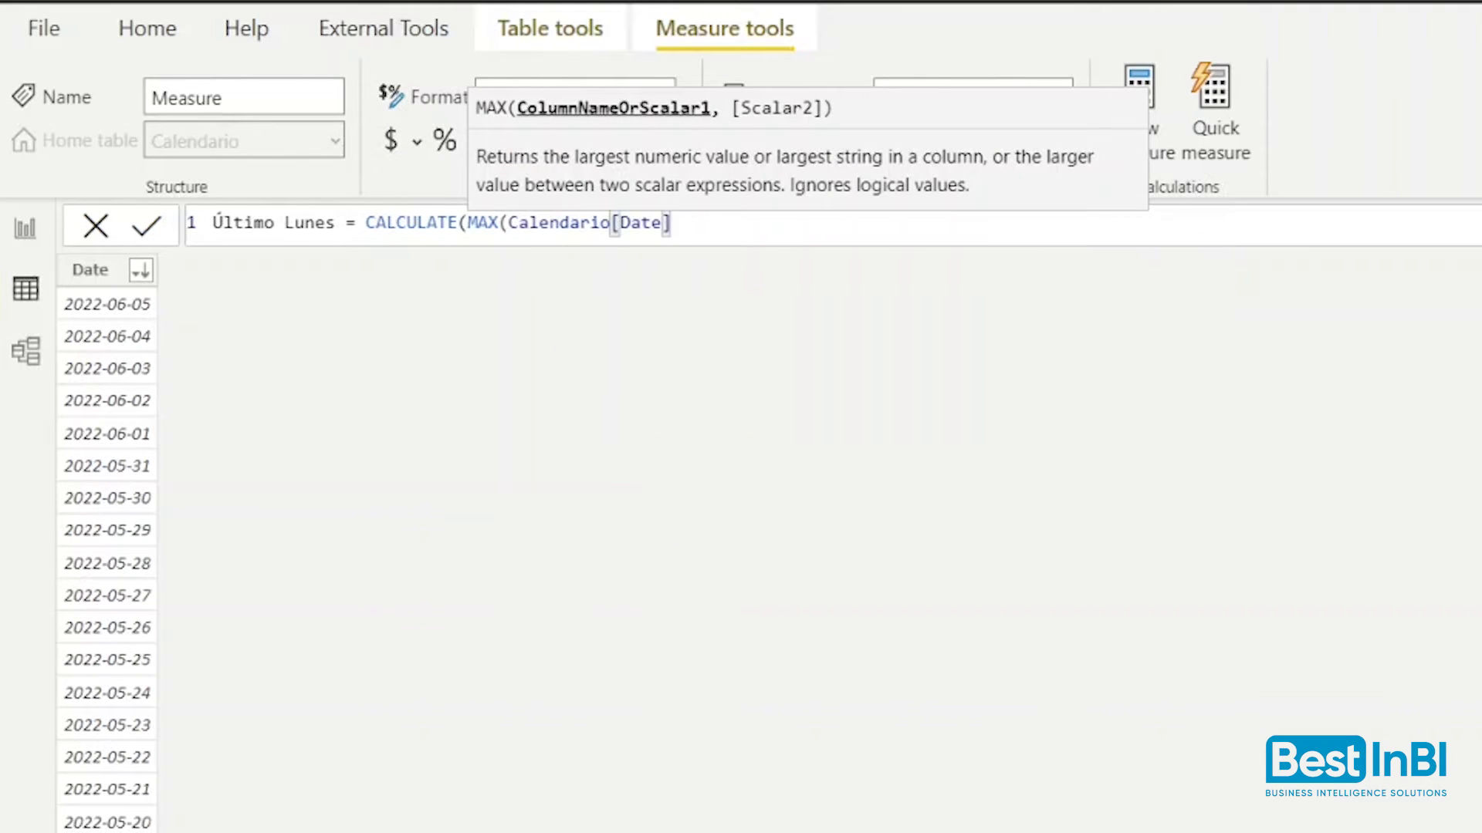
Complete the Último Lunes measure with the filter WEEKDAY(Calendario[Date],2)=1 and commit it
{"action": "type", "text": "), WEE"}
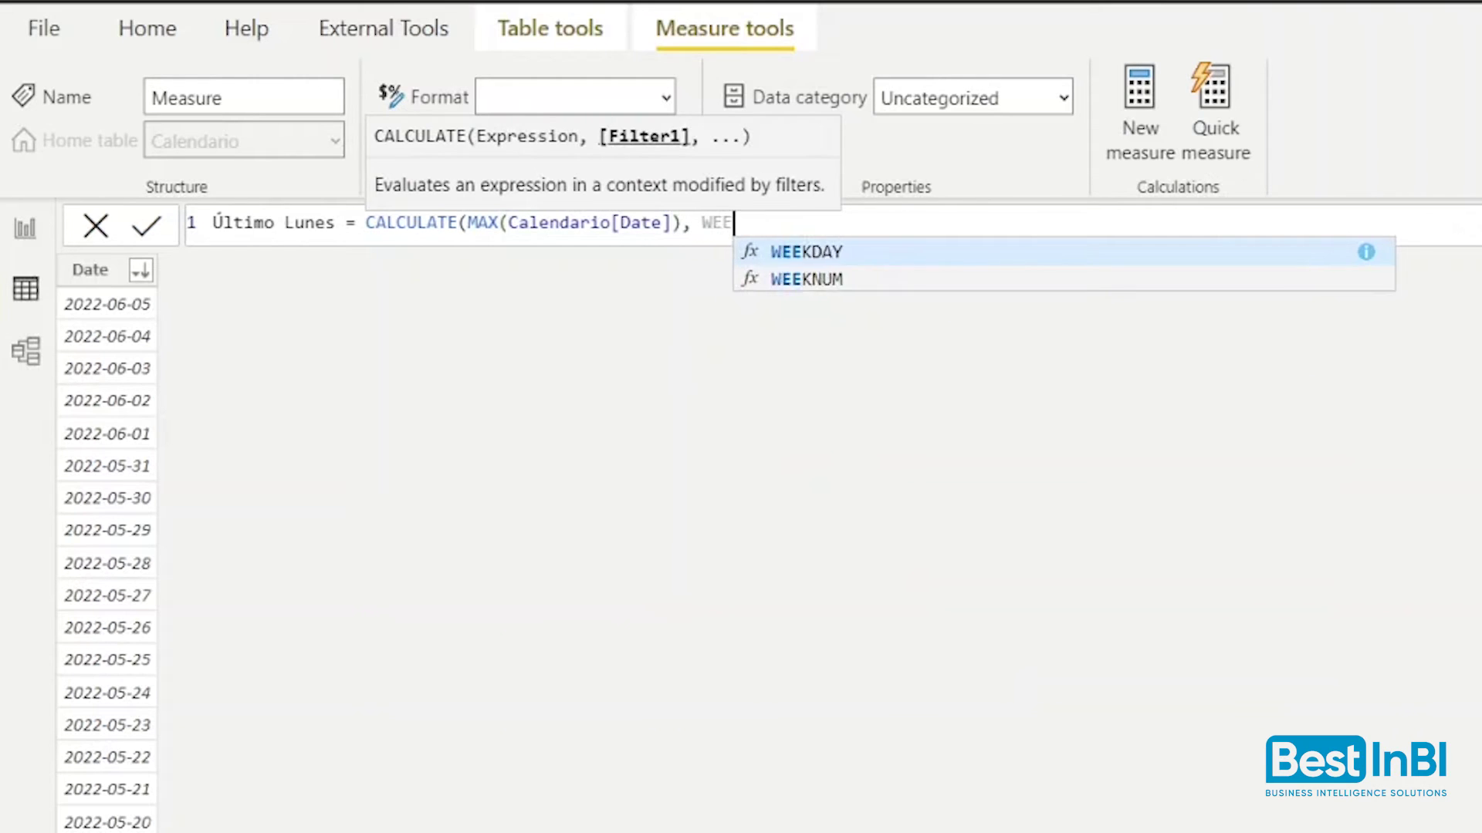
{"action": "key", "text": "Tab"}
{"action": "type", "text": "CALENDARIO"}
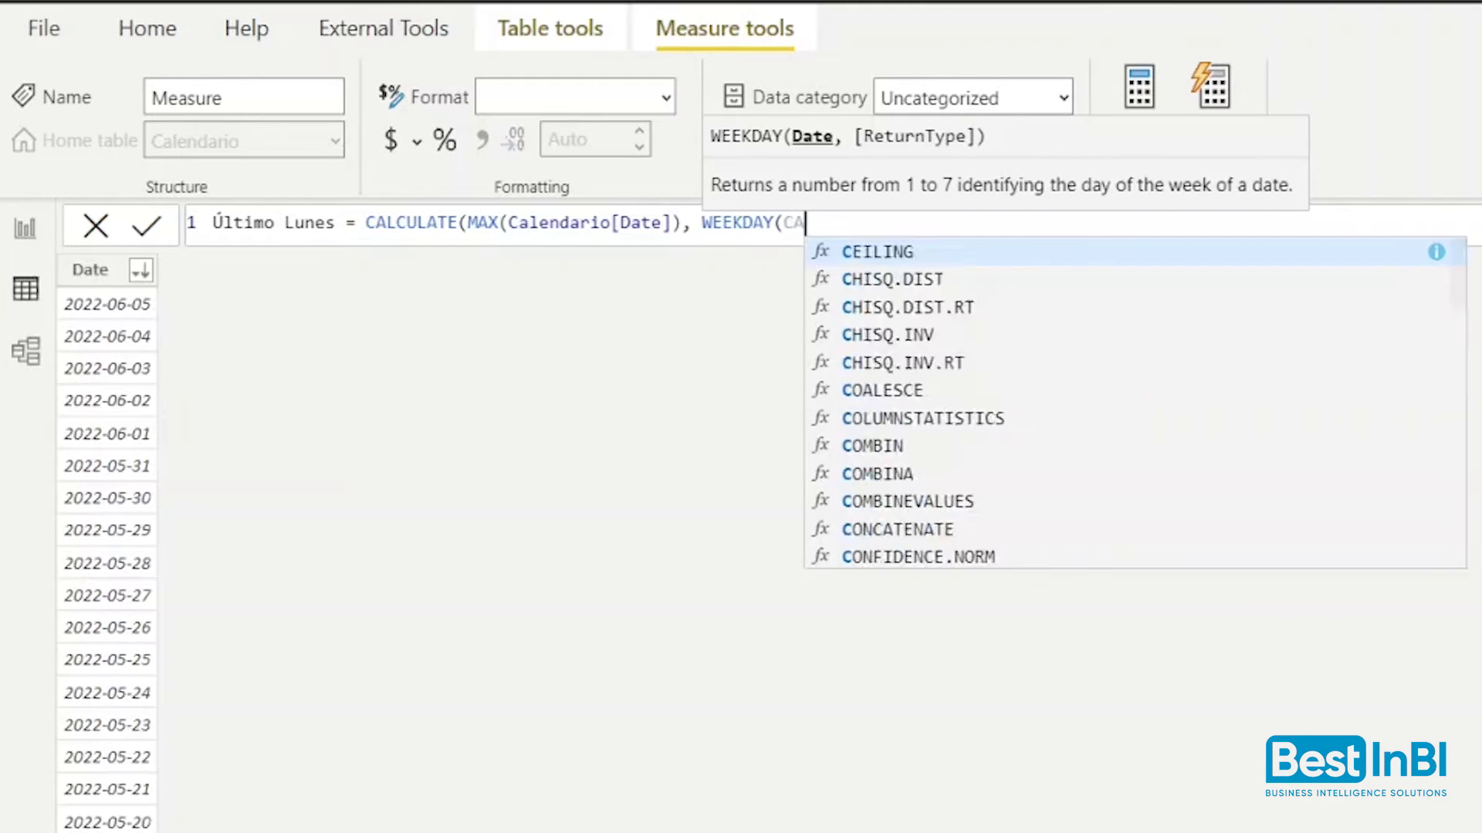
{"action": "key", "text": "Down"}
{"action": "key", "text": "Tab"}
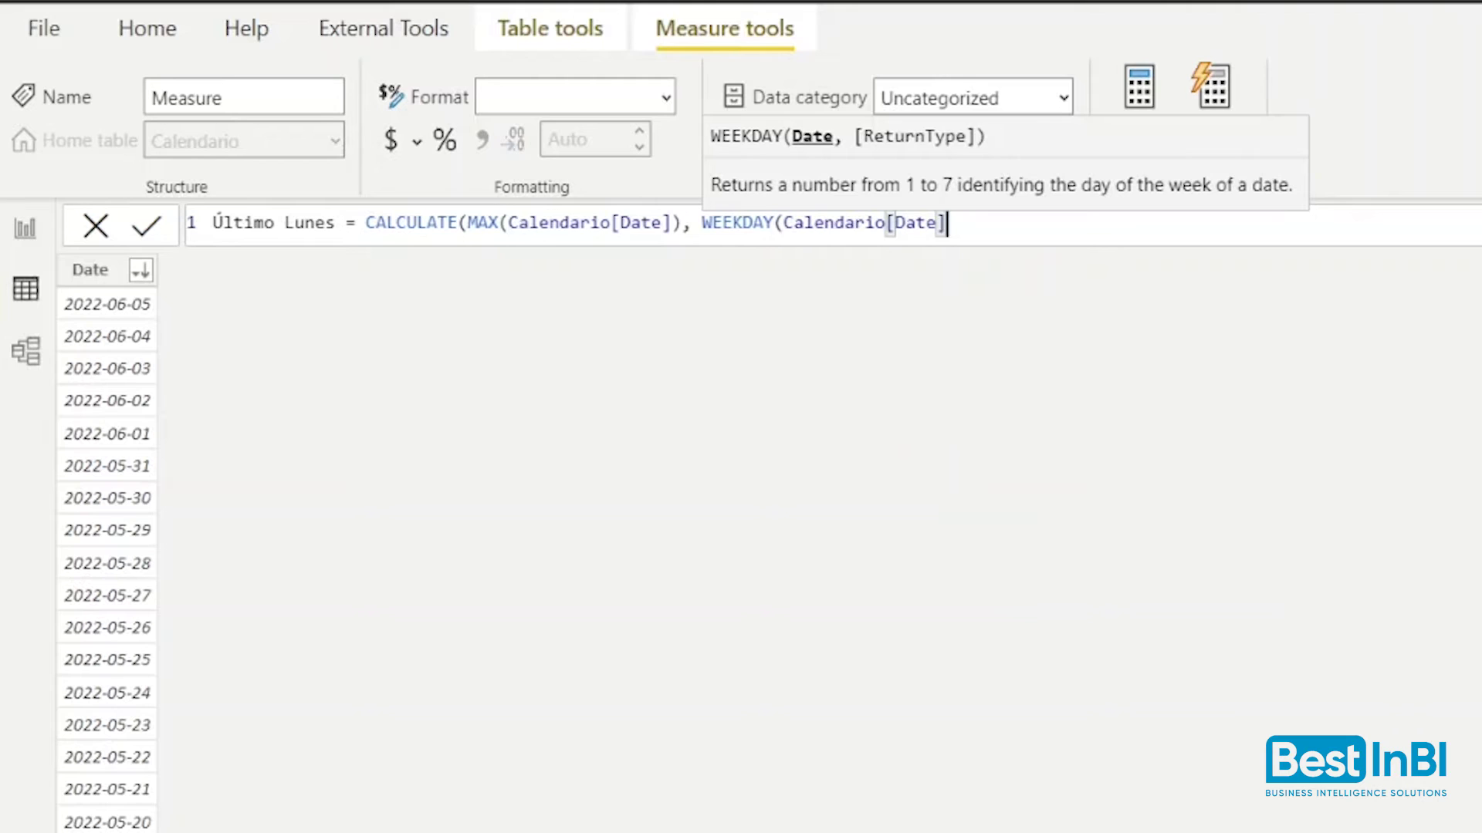
{"action": "type", "text": ",2"}
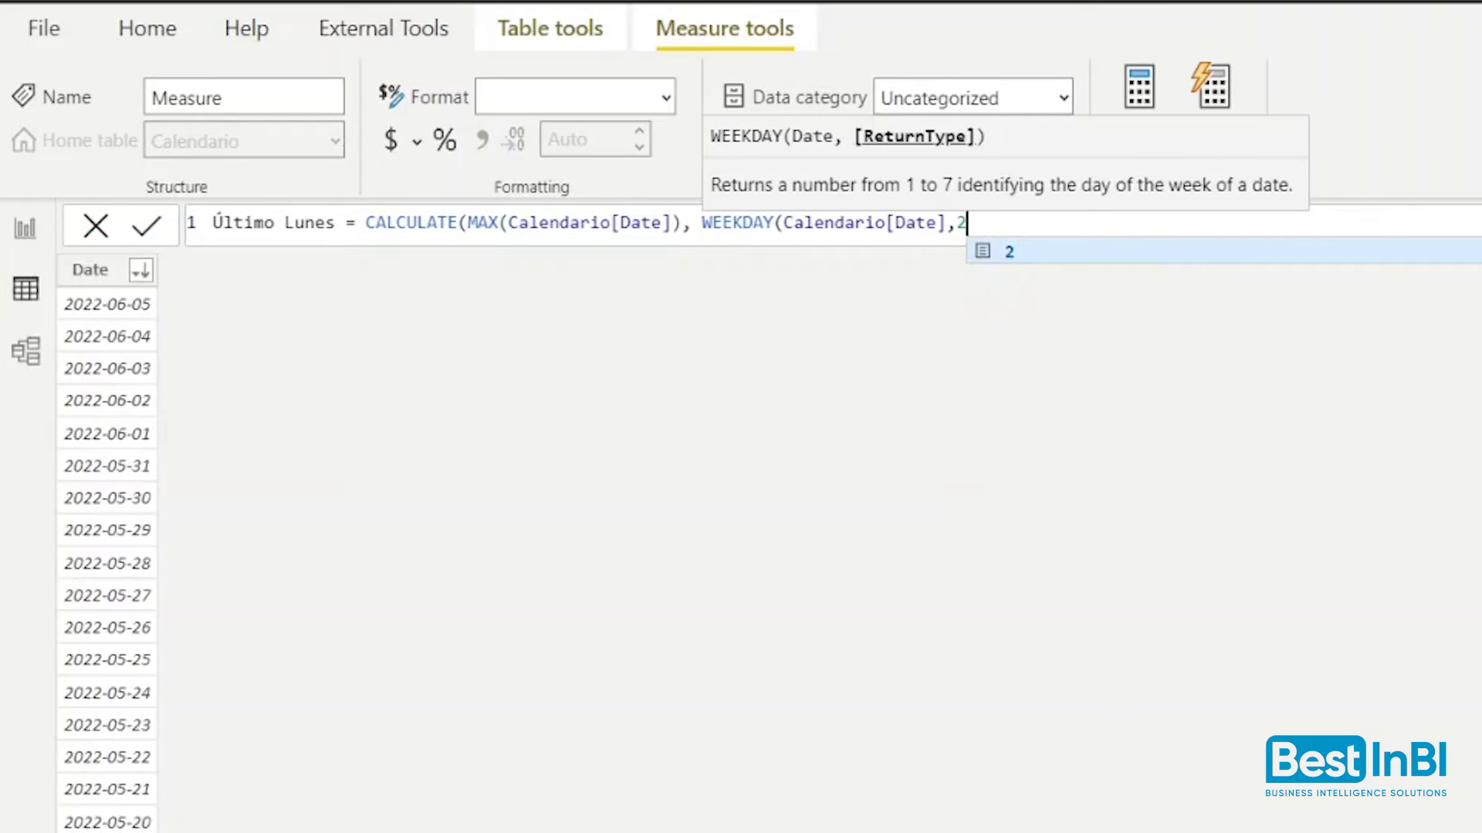
{"action": "type", "text": ")=1)"}
{"action": "key", "text": "Return"}
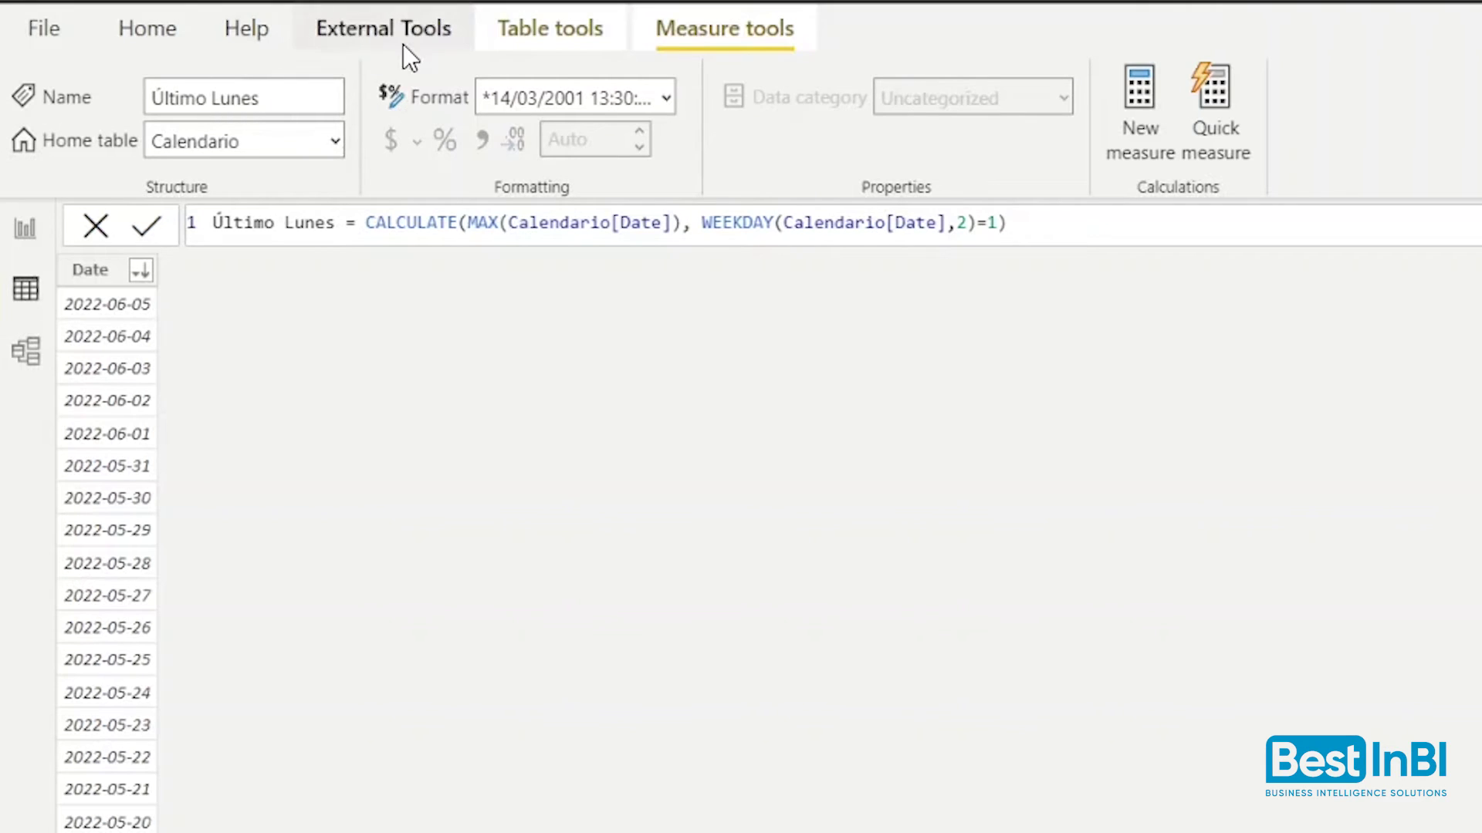
Add a calculated column named Fechas to Calendario, starting an IF that tests Calendario[Date] = Calendario[Último Lunes]
{"action": "left_click", "coordinate": [500, 44]}
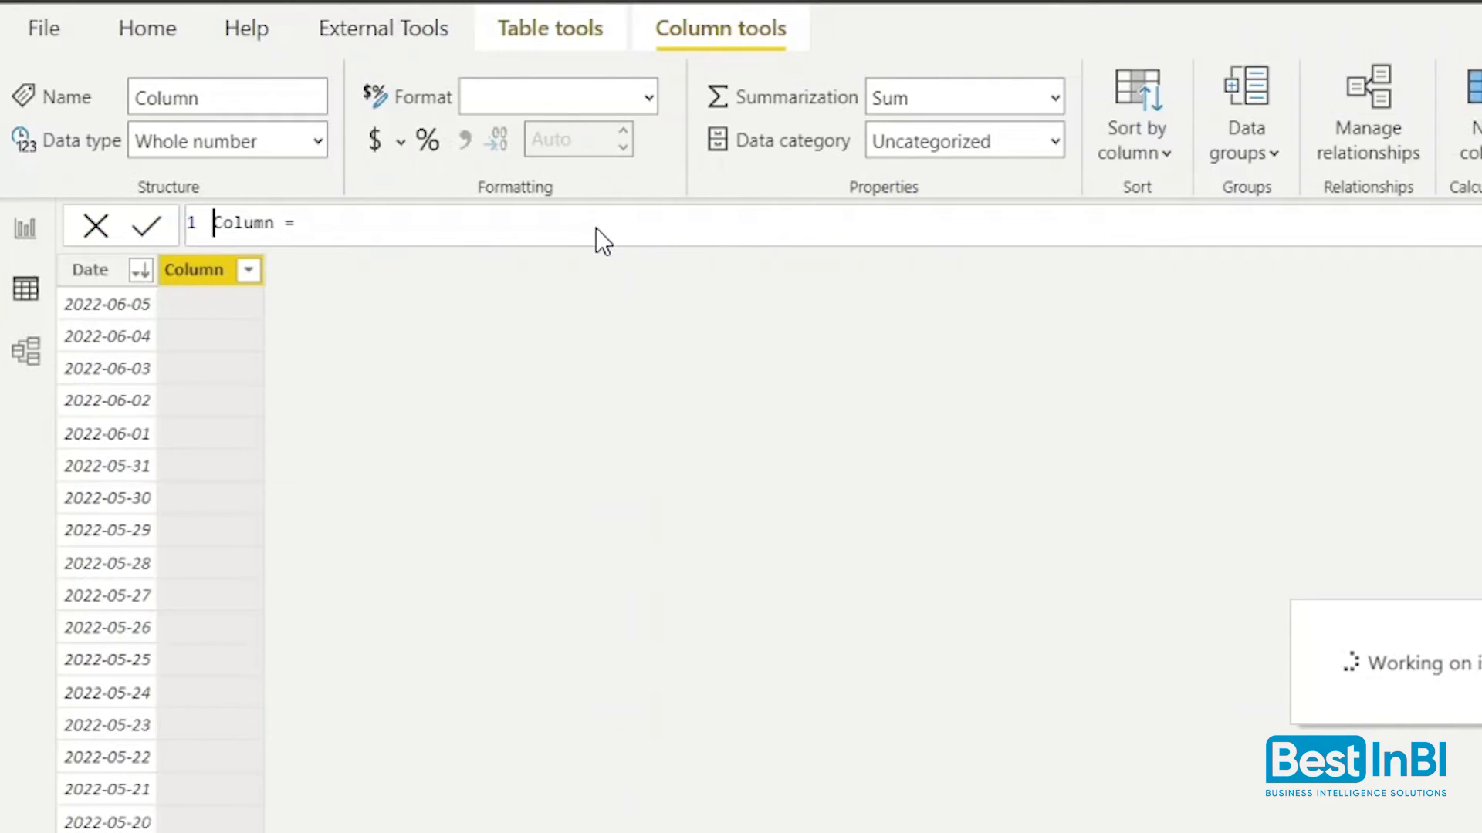
{"action": "type", "text": "F"}
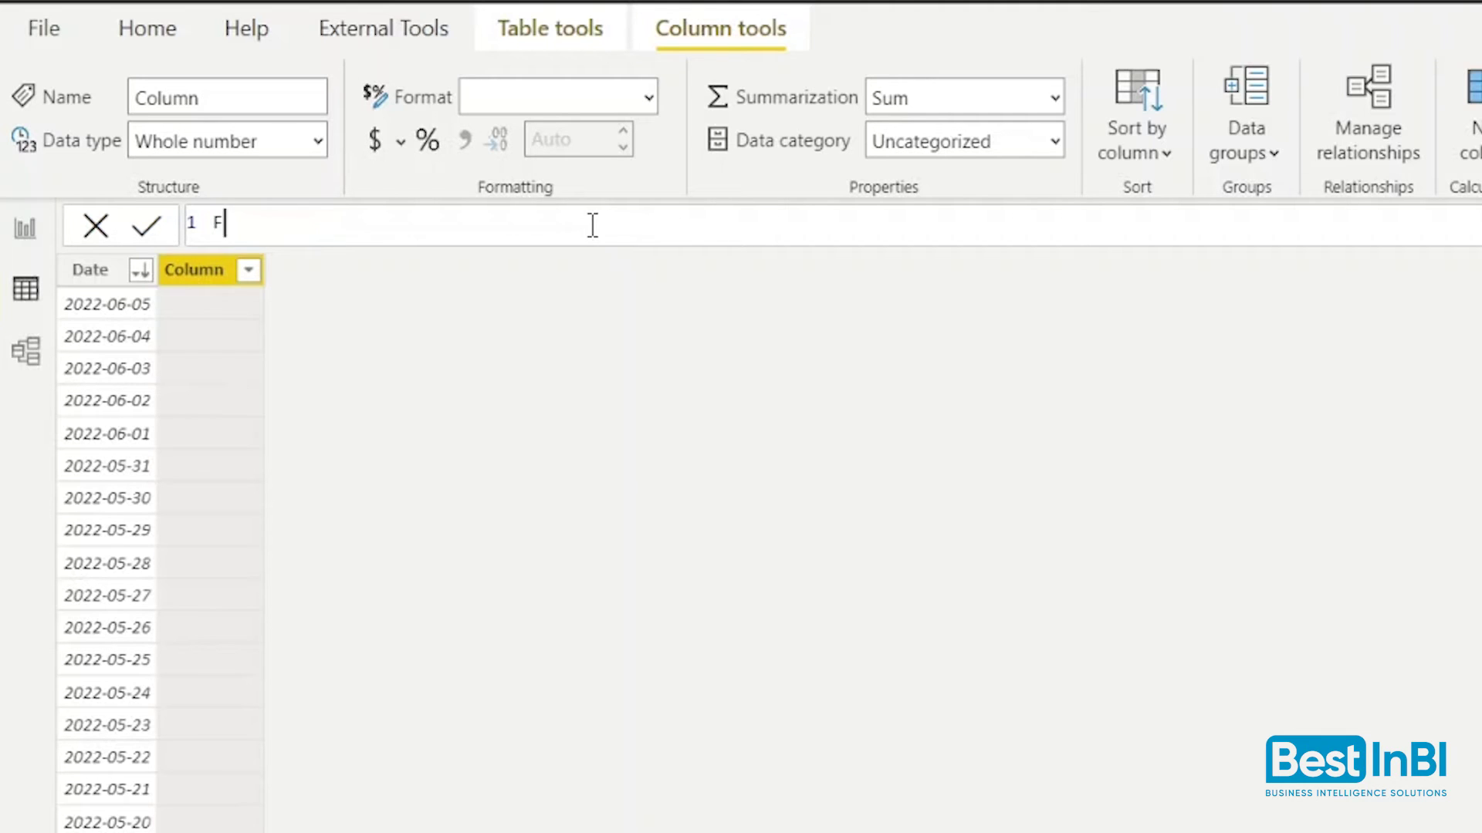
{"action": "type", "text": "echas = IF("}
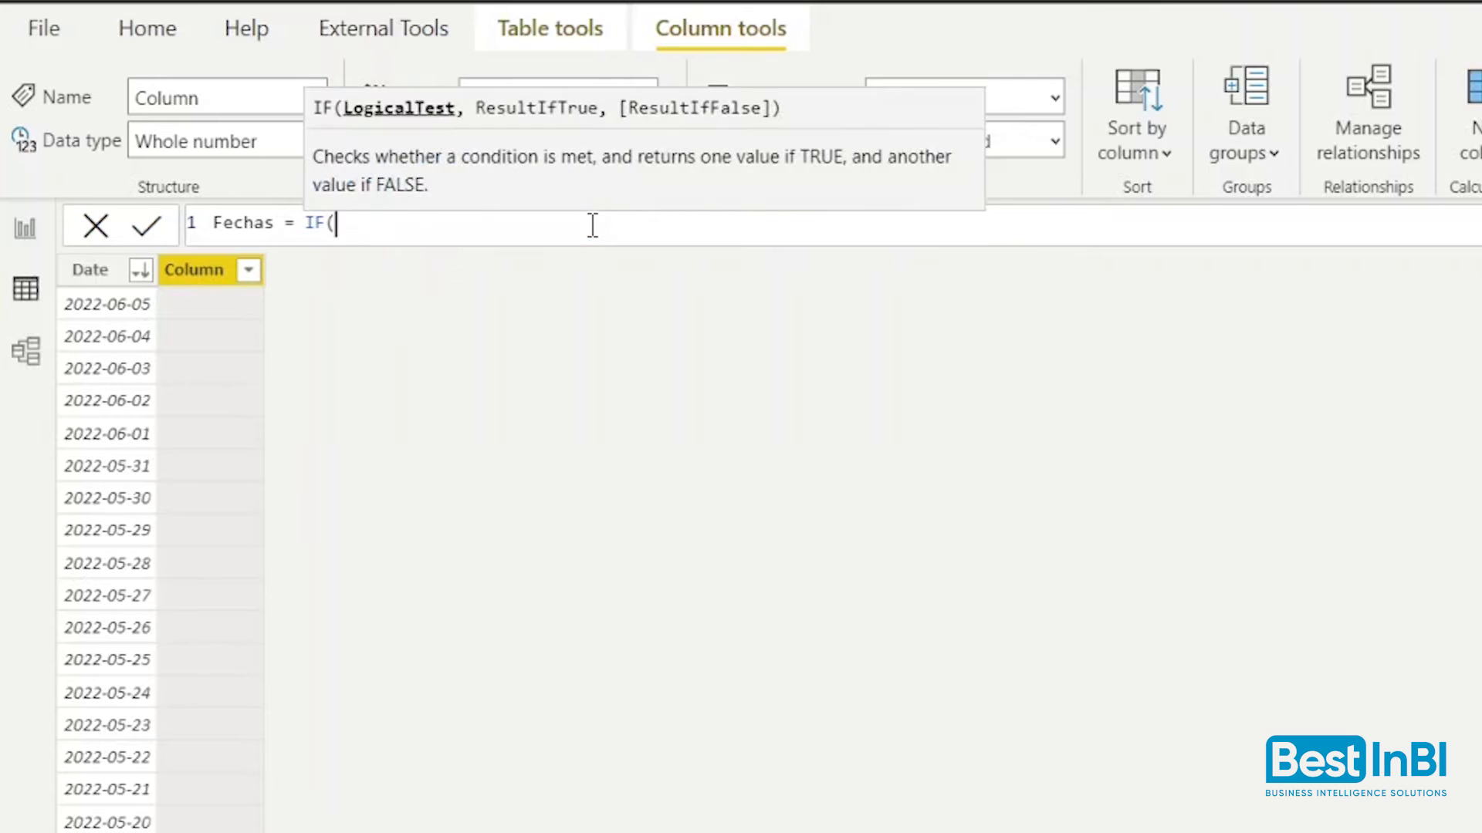
{"action": "type", "text": "Calendar"}
{"action": "key", "text": "Down"}
{"action": "key", "text": "Down"}
{"action": "key", "text": "Down"}
{"action": "key", "text": "Tab"}
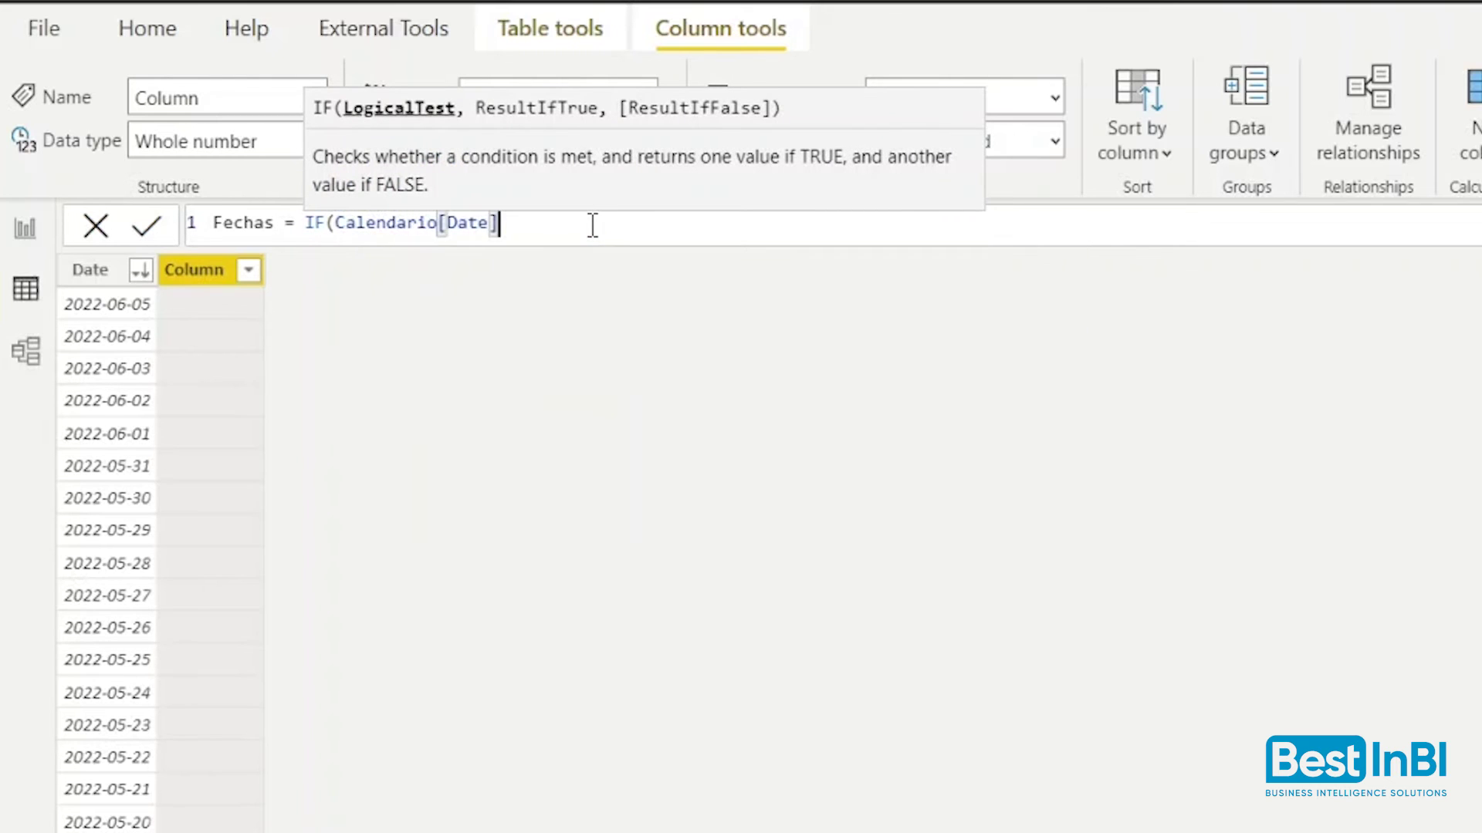
{"action": "type", "text": "= CALENDAR"}
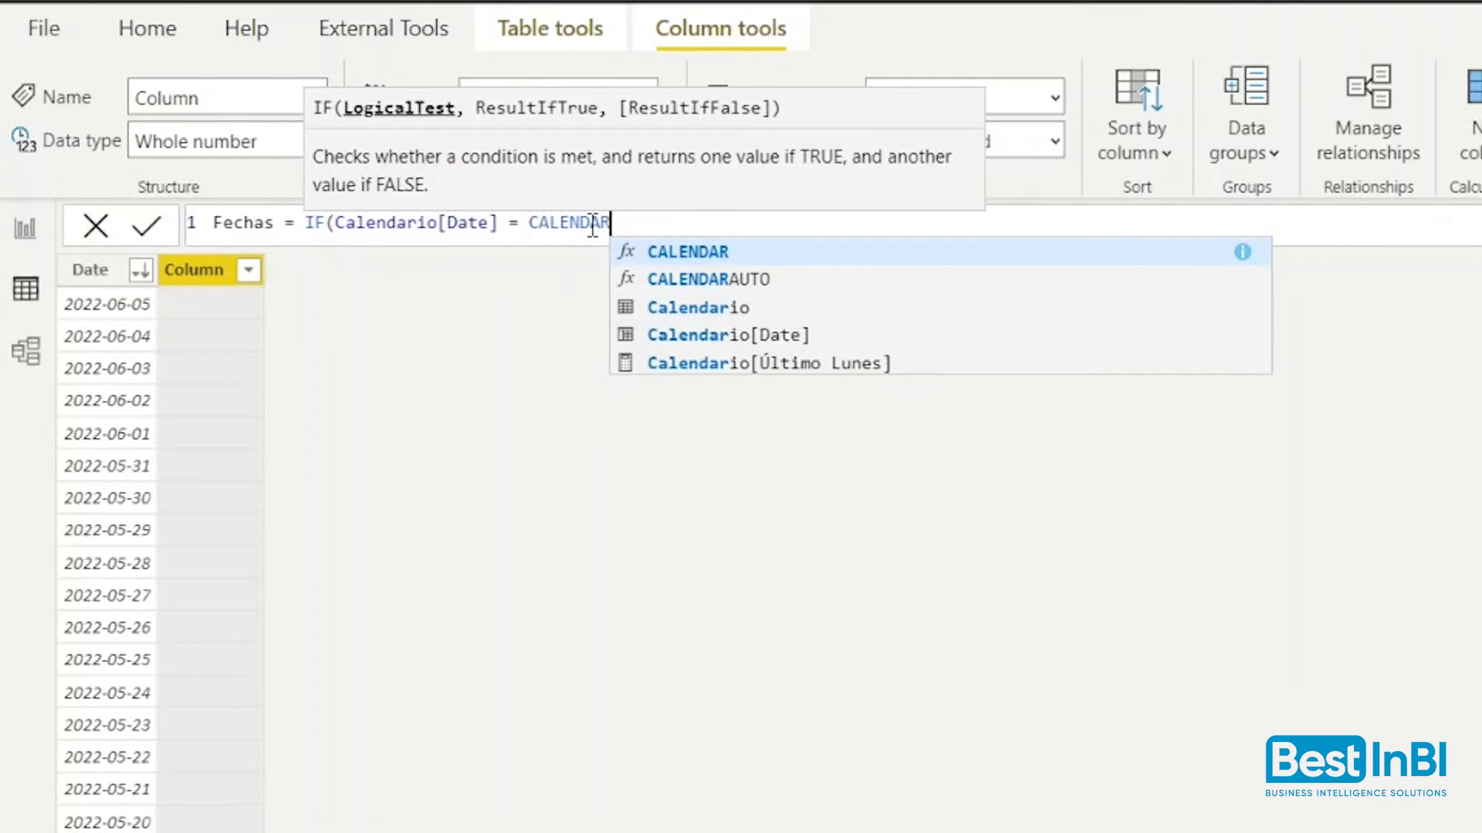
{"action": "key", "text": "Down"}
{"action": "key", "text": "Down"}
{"action": "key", "text": "Down"}
{"action": "key", "text": "Down"}
{"action": "key", "text": "Tab"}
Finish the Fechas IF to return "Último Lunes" when true and Calendario[Date]&"" otherwise, and commit the column
{"action": "type", "text": ", \"Último Lunes\", calendario"}
{"action": "key", "text": "Down"}
{"action": "key", "text": "Tab"}
{"action": "type", "text": ")"}
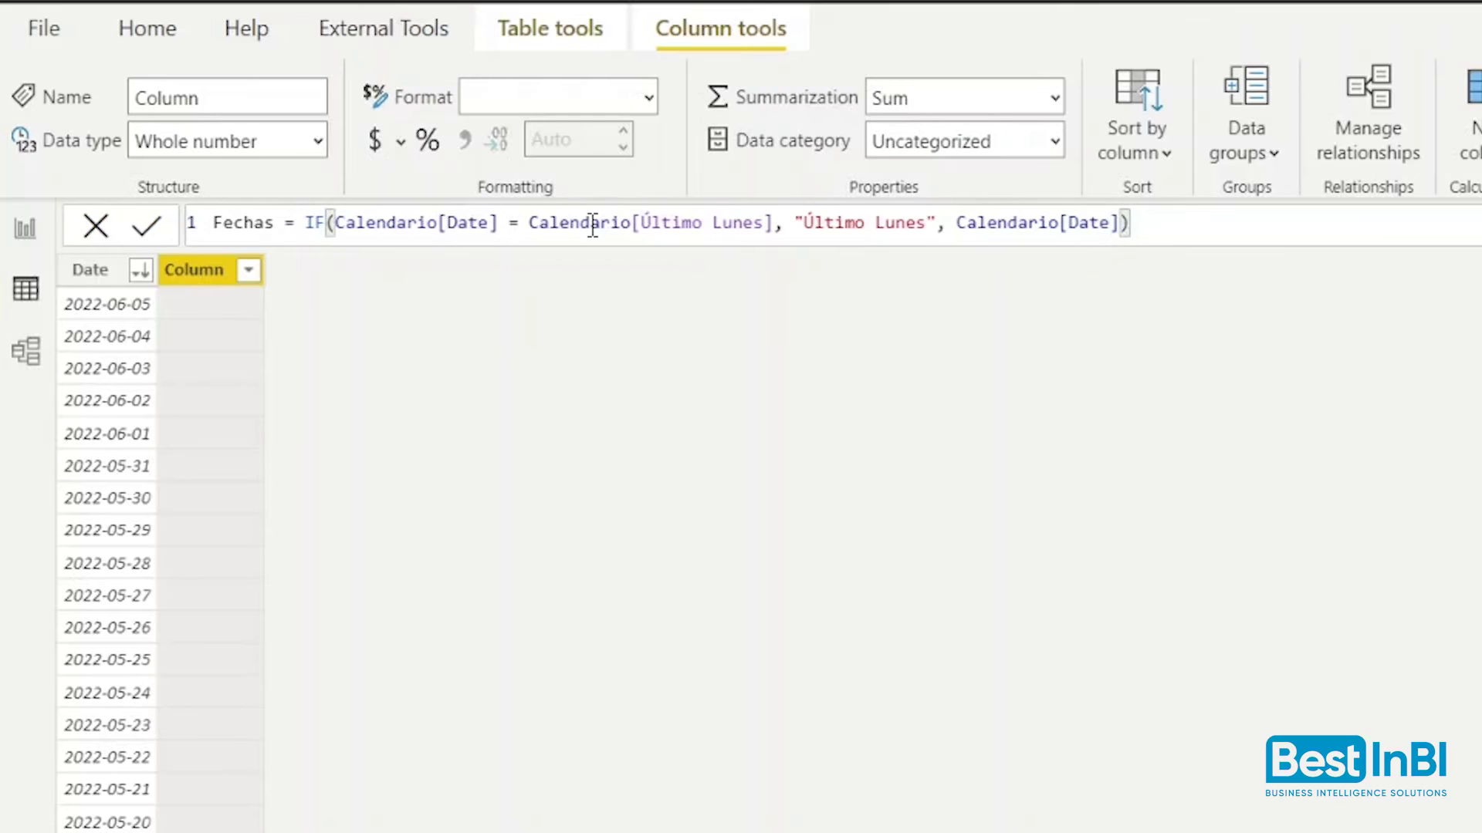
{"action": "left_click", "coordinate": [137, 225]}
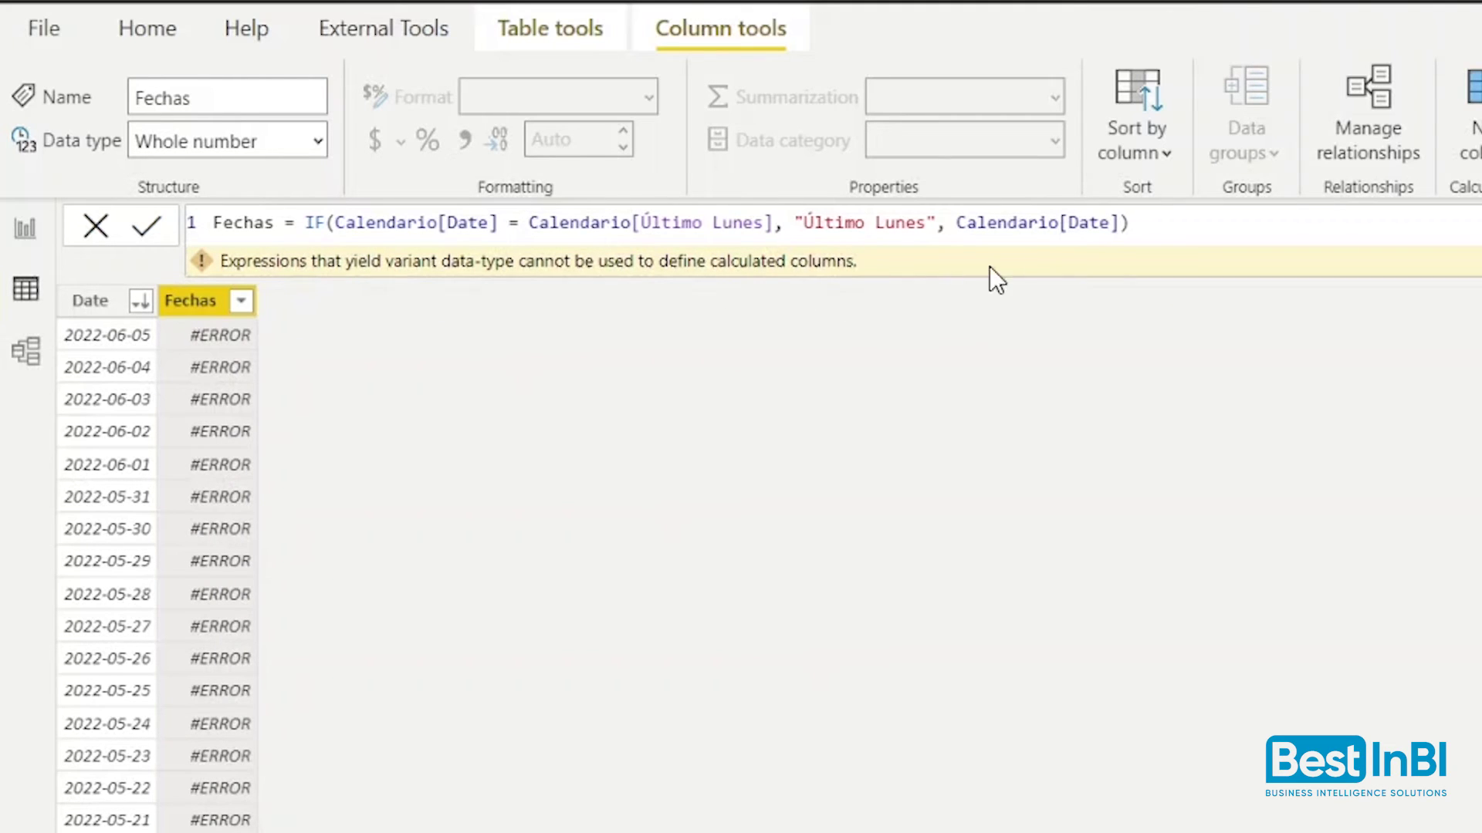
{"action": "type", "text": ")&\"\""}
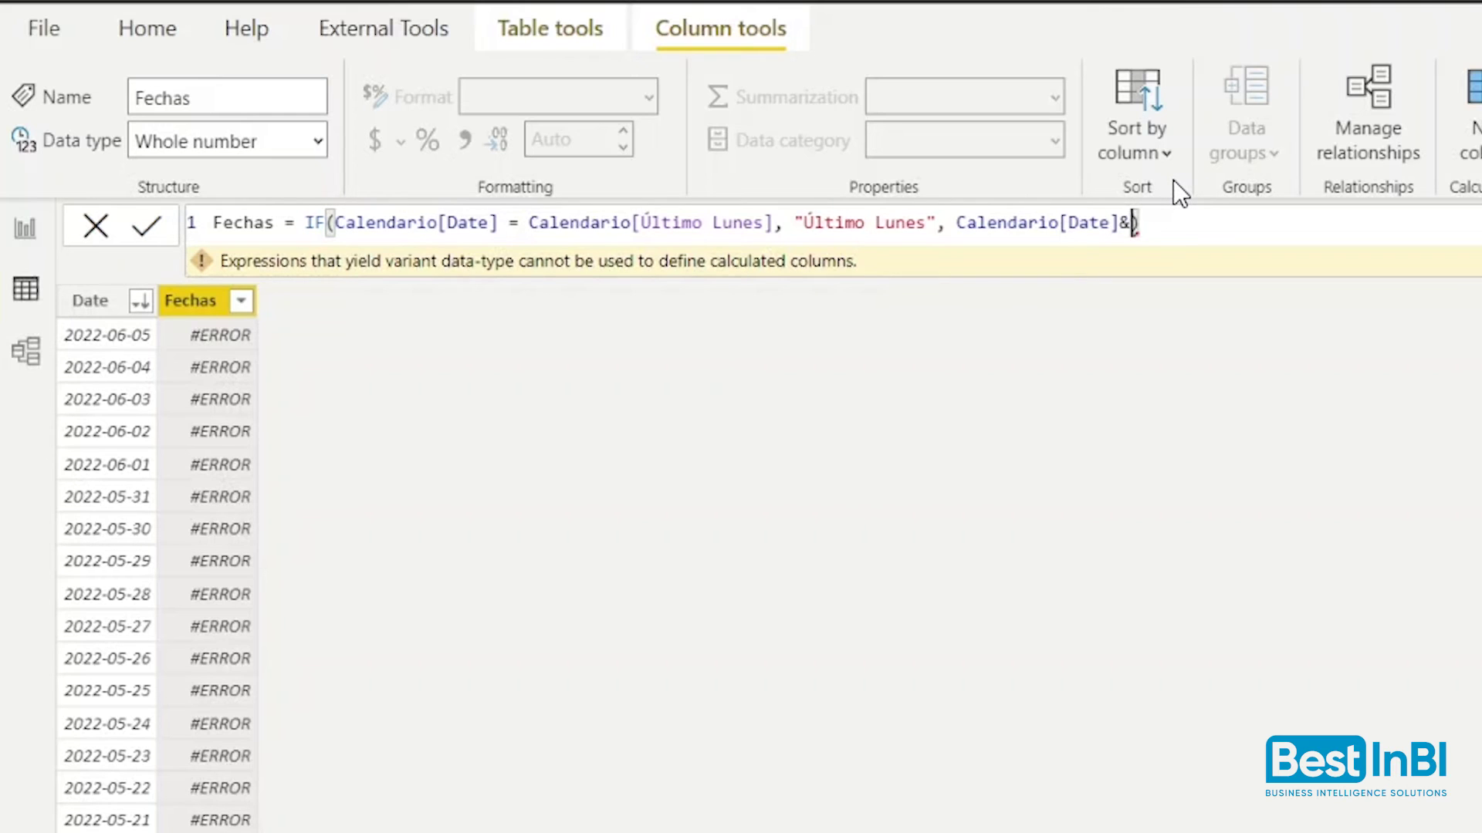
{"action": "left_click", "coordinate": [145, 226]}
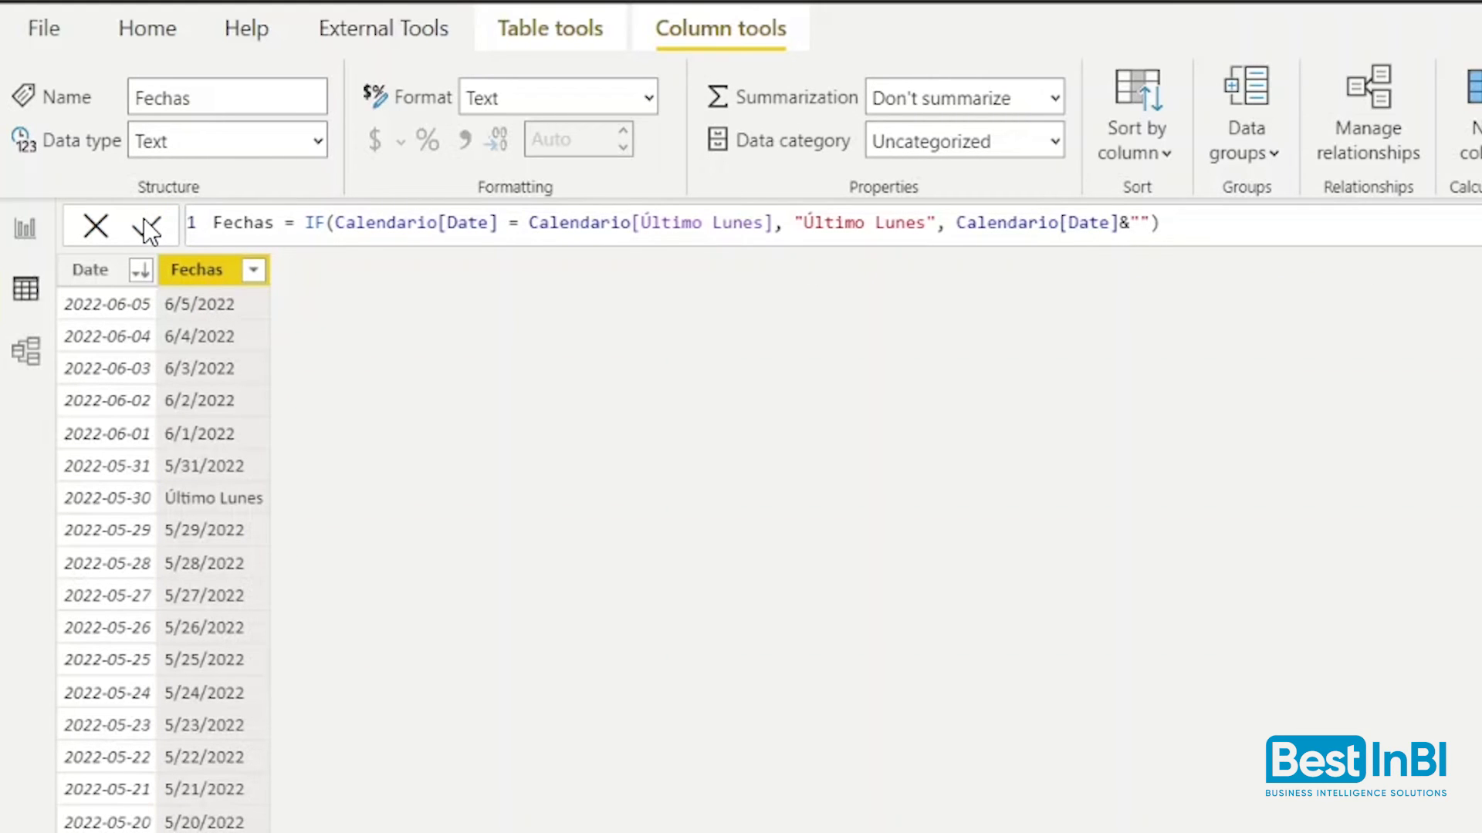
Wrap Calendario[Date] in the Fechas formula with FORMAT, using "YYYY/MM/DD" as the date format, and commit it
{"action": "left_click", "coordinate": [958, 224]}
{"action": "type", "text": "FORMAT("}
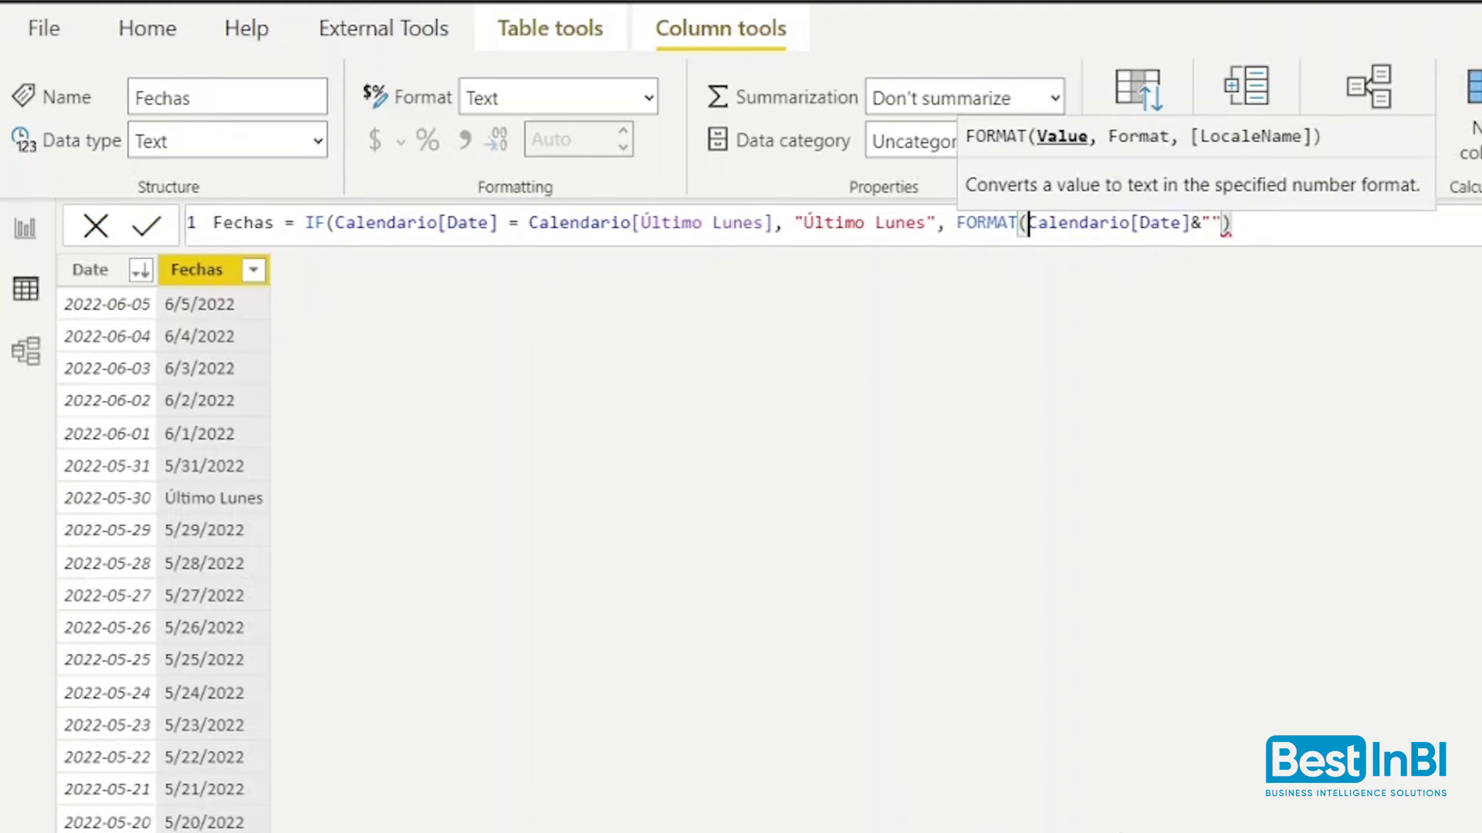
{"action": "key", "text": "Right"}
{"action": "key", "text": "Right"}
{"action": "key", "text": "Right"}
{"action": "key", "text": "Right"}
{"action": "key", "text": "Right"}
{"action": "key", "text": "Right"}
{"action": "key", "text": "Right"}
{"action": "key", "text": "Right"}
{"action": "key", "text": "Right"}
{"action": "key", "text": "Right"}
{"action": "key", "text": "Right"}
{"action": "key", "text": "Right"}
{"action": "key", "text": "Right"}
{"action": "key", "text": "Right"}
{"action": "key", "text": "Right"}
{"action": "key", "text": "Right"}
{"action": "type", "text": ", \"YYYY/MM/"}
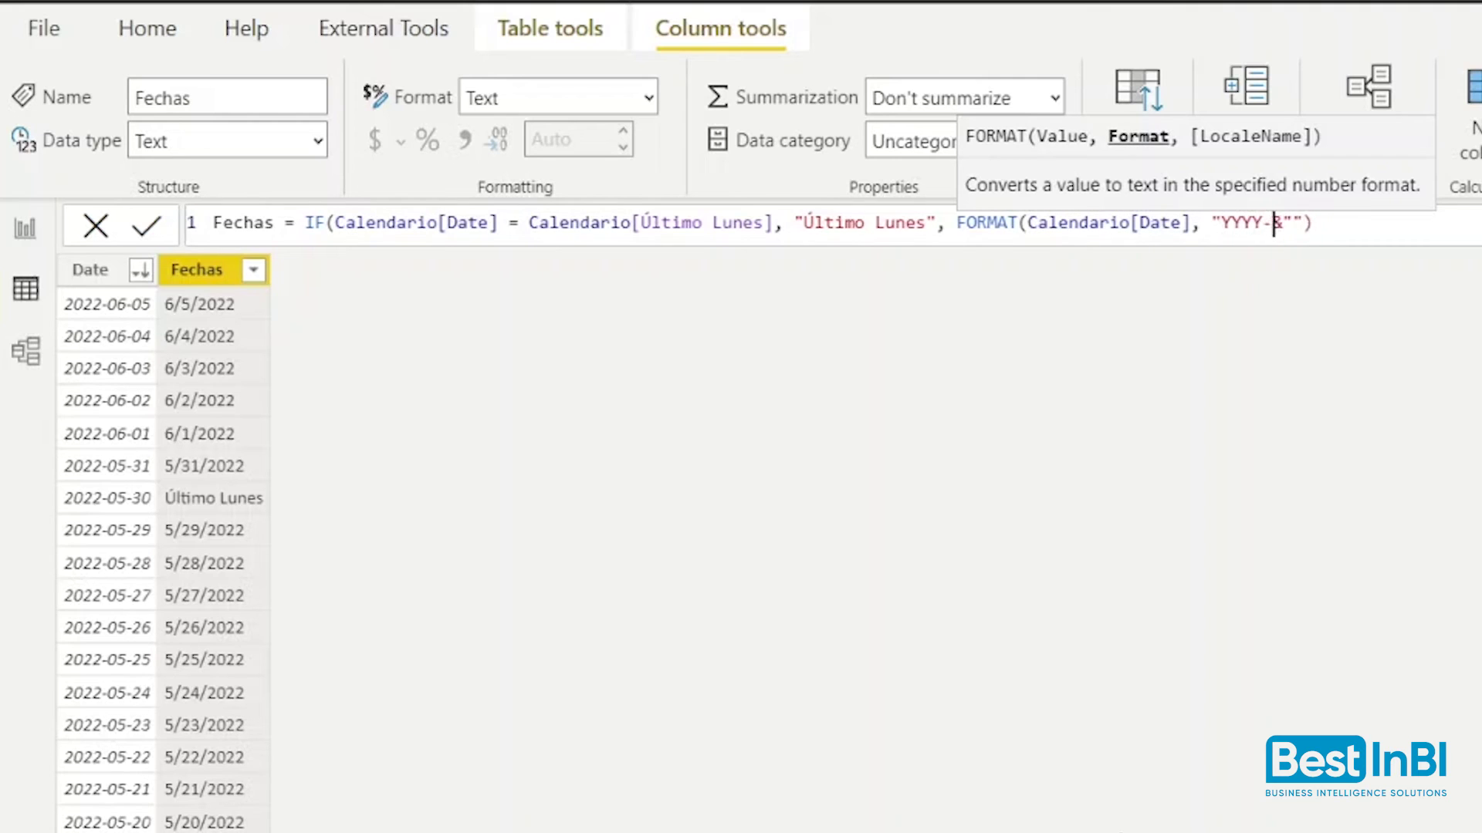
{"action": "type", "text": "DD\""}
{"action": "key", "text": "End"}
{"action": "type", "text": ")"}
{"action": "left_click", "coordinate": [146, 225]}
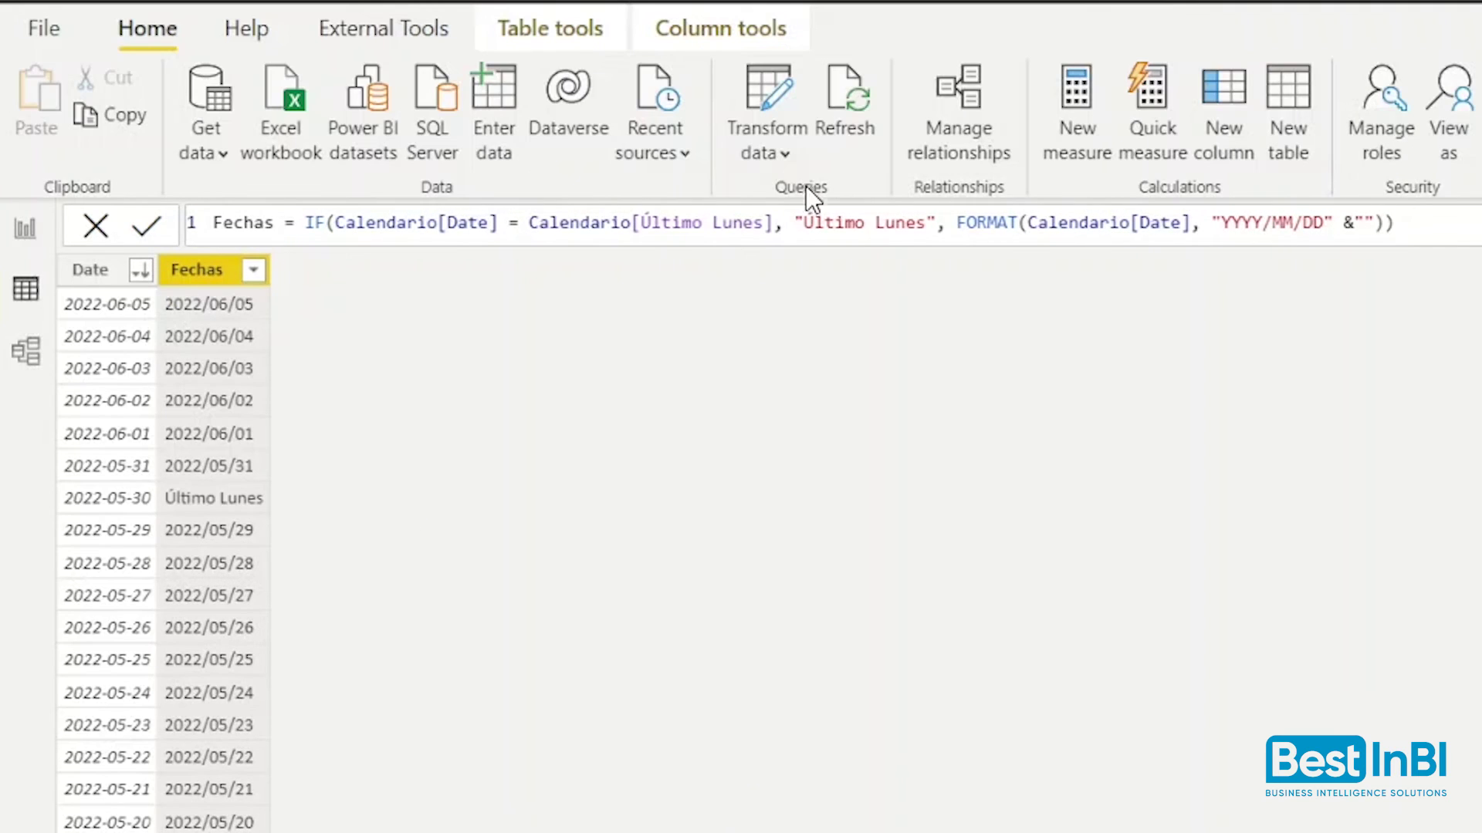
Set the Archivo parameter to datos2.xlsx and load the data from that file
{"action": "left_click", "coordinate": [768, 146]}
{"action": "left_click", "coordinate": [847, 291]}
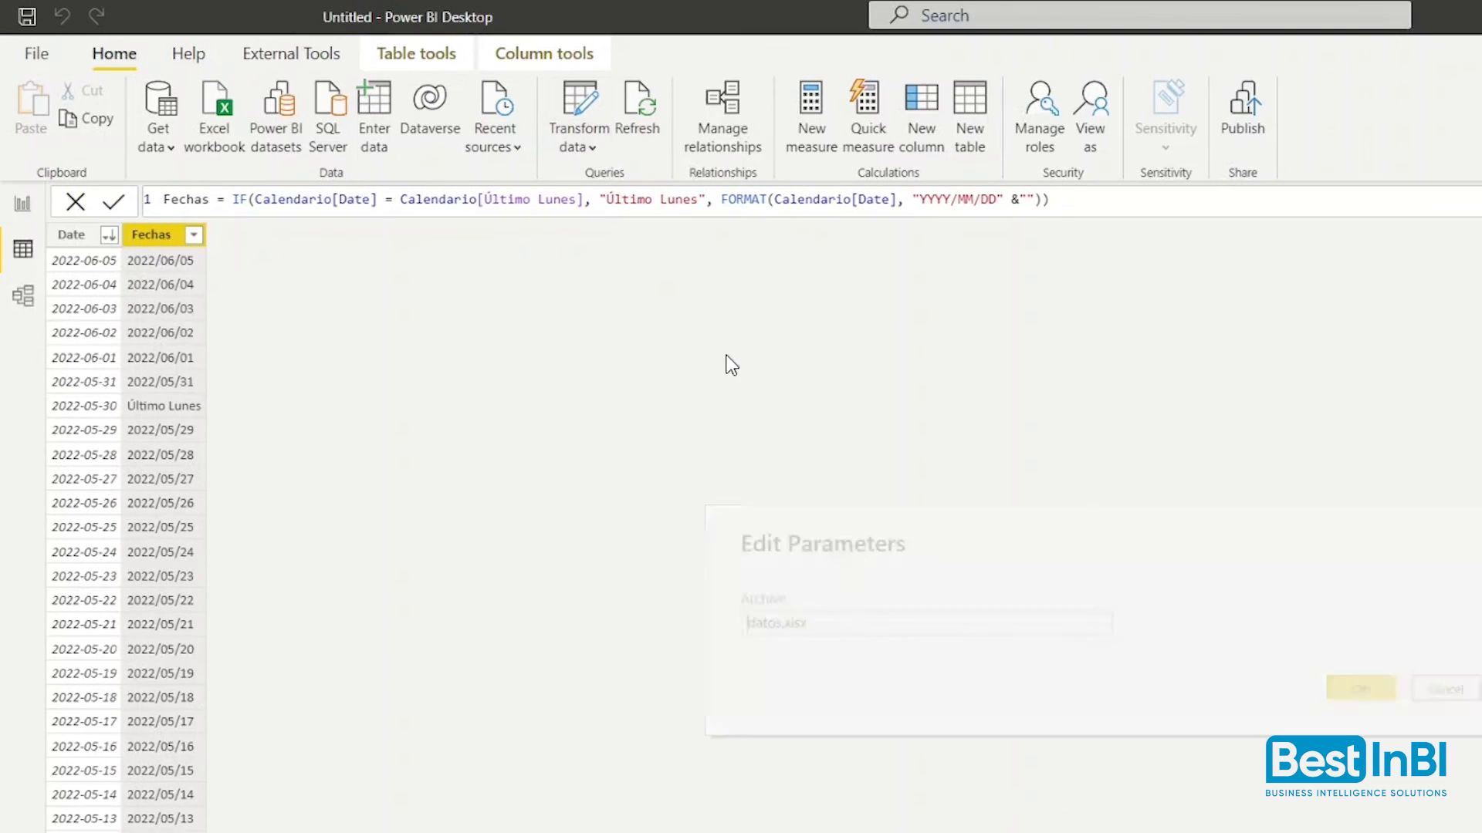
{"action": "type", "text": "2"}
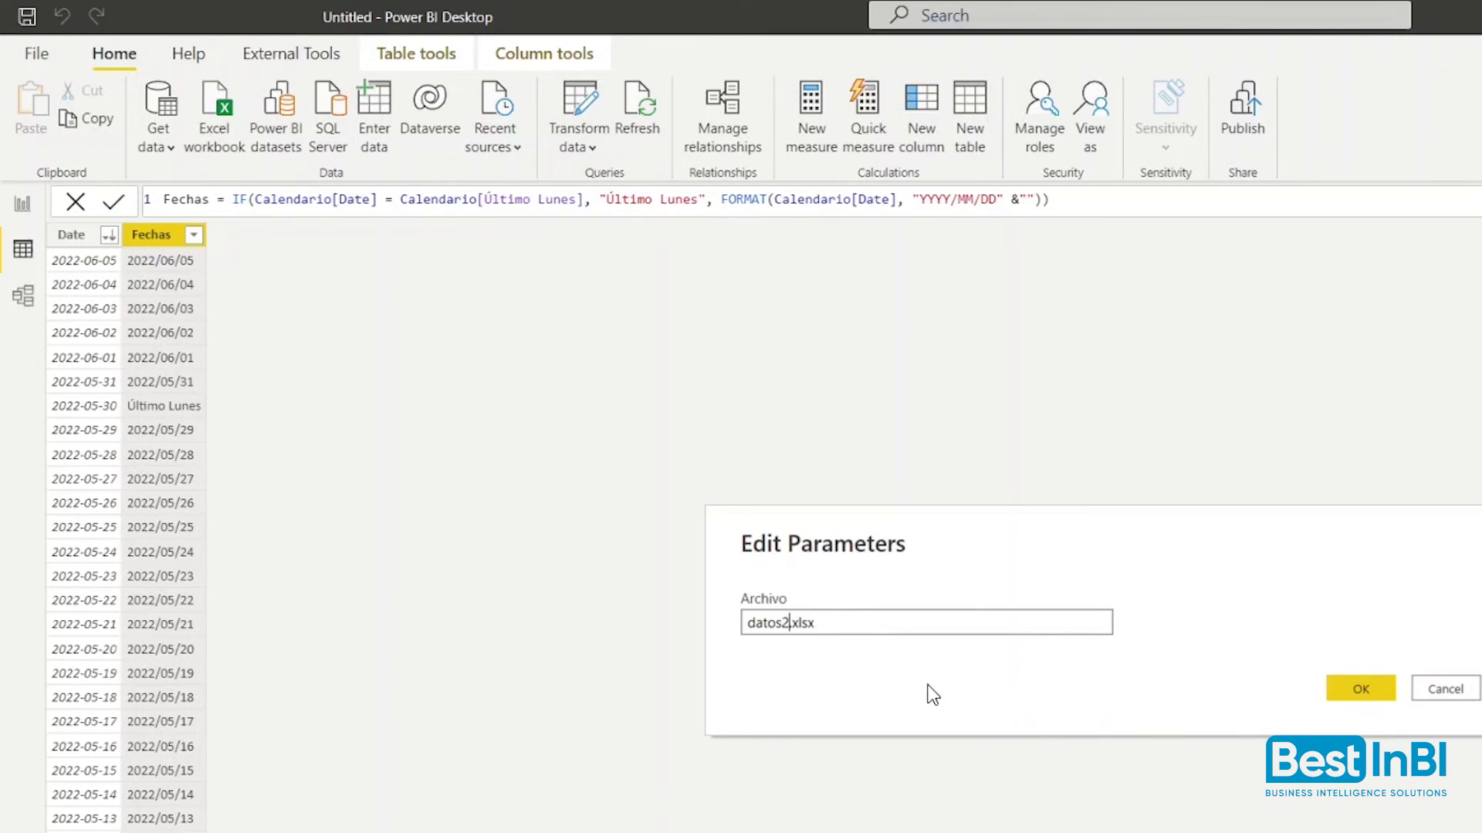
{"action": "left_click", "coordinate": [1357, 689]}
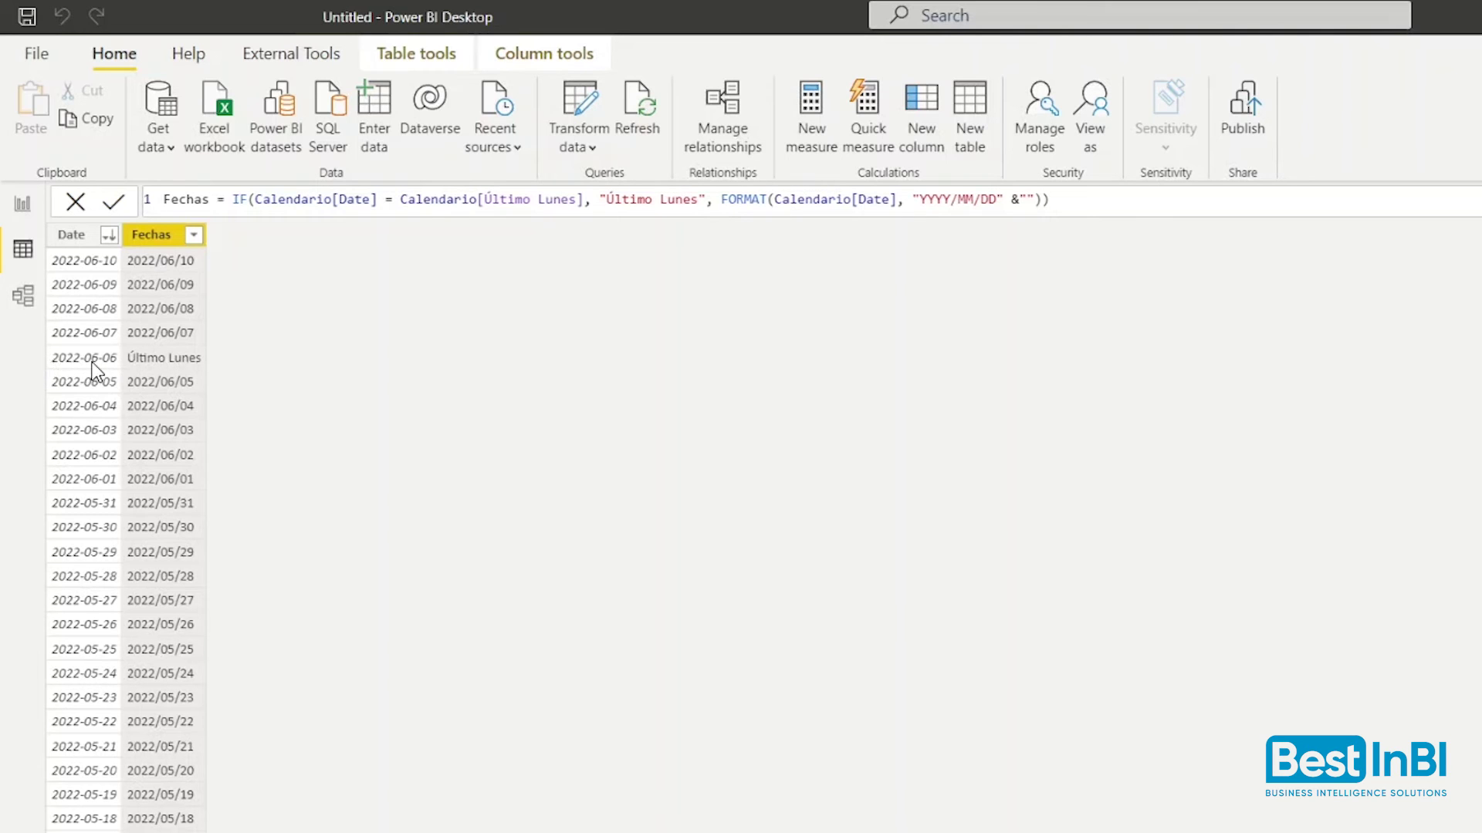
Create a relationship between Date in mis datos and Date in Calendario
{"action": "left_click", "coordinate": [23, 305]}
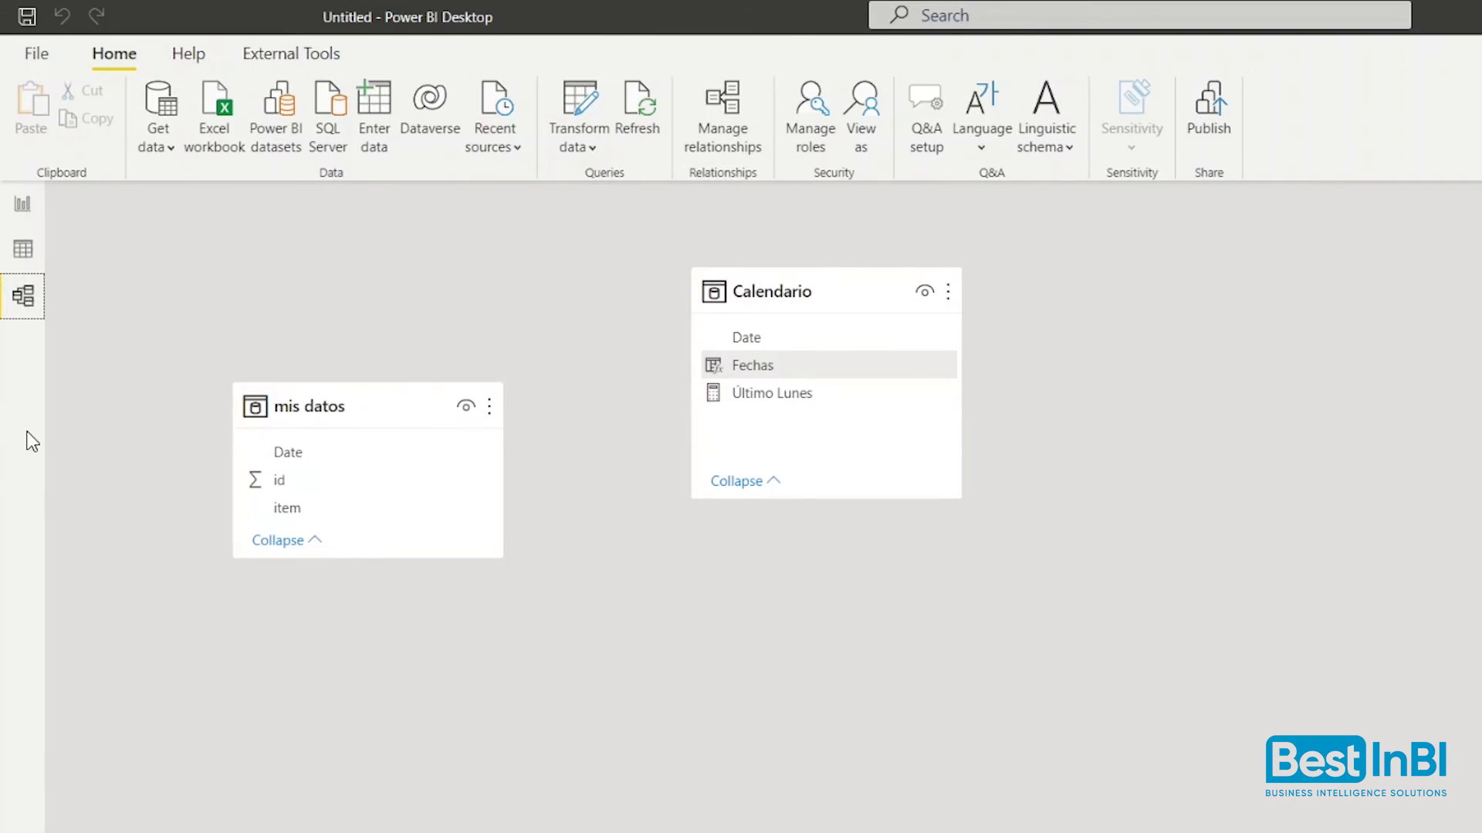
{"action": "left_click_drag", "start_coordinate": [284, 453], "coordinate": [753, 342]}
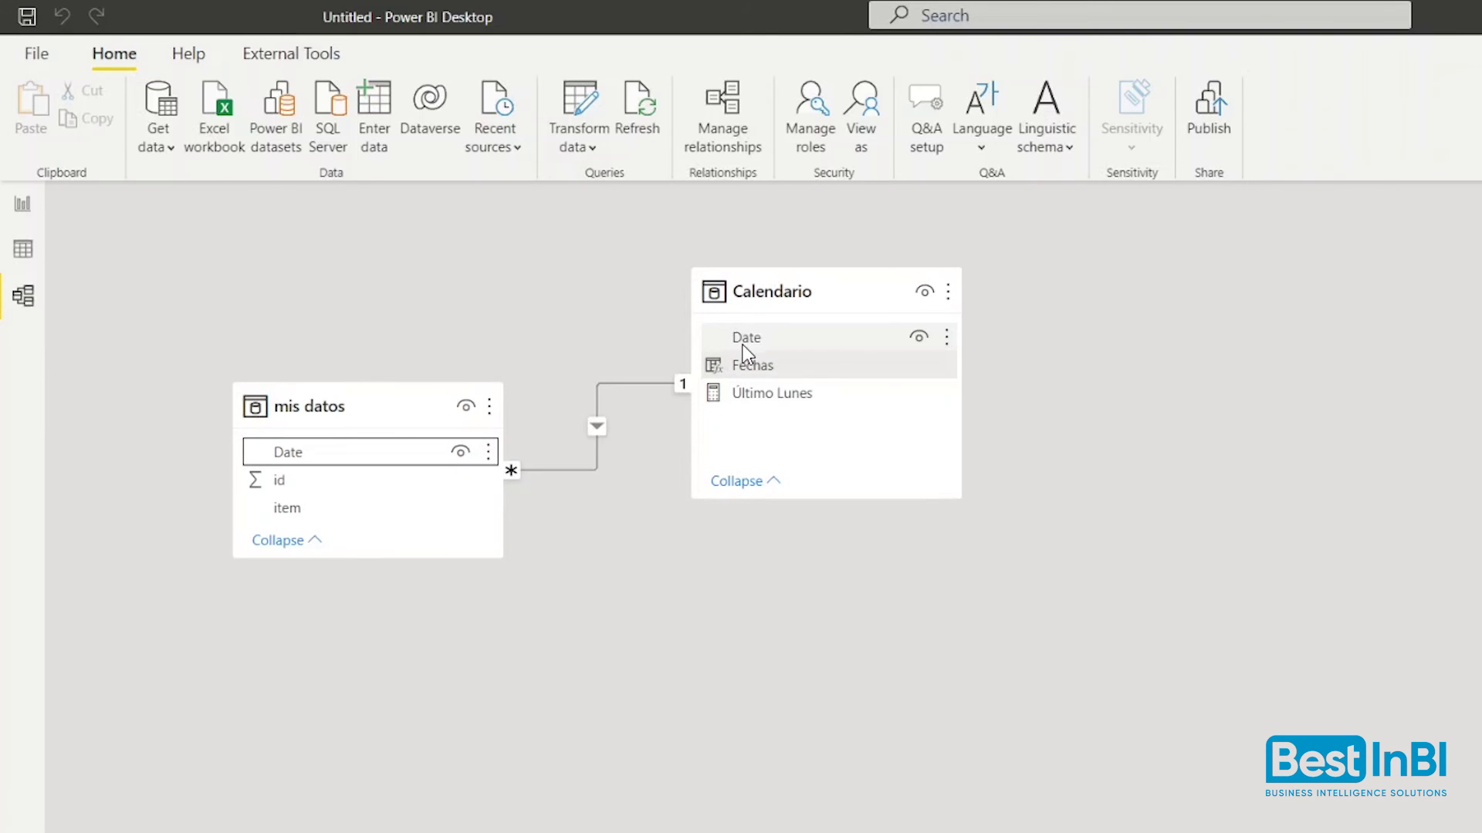
Replace the Date field of the report page's slicer with Fechas from the Calendario table
{"action": "left_click", "coordinate": [22, 203]}
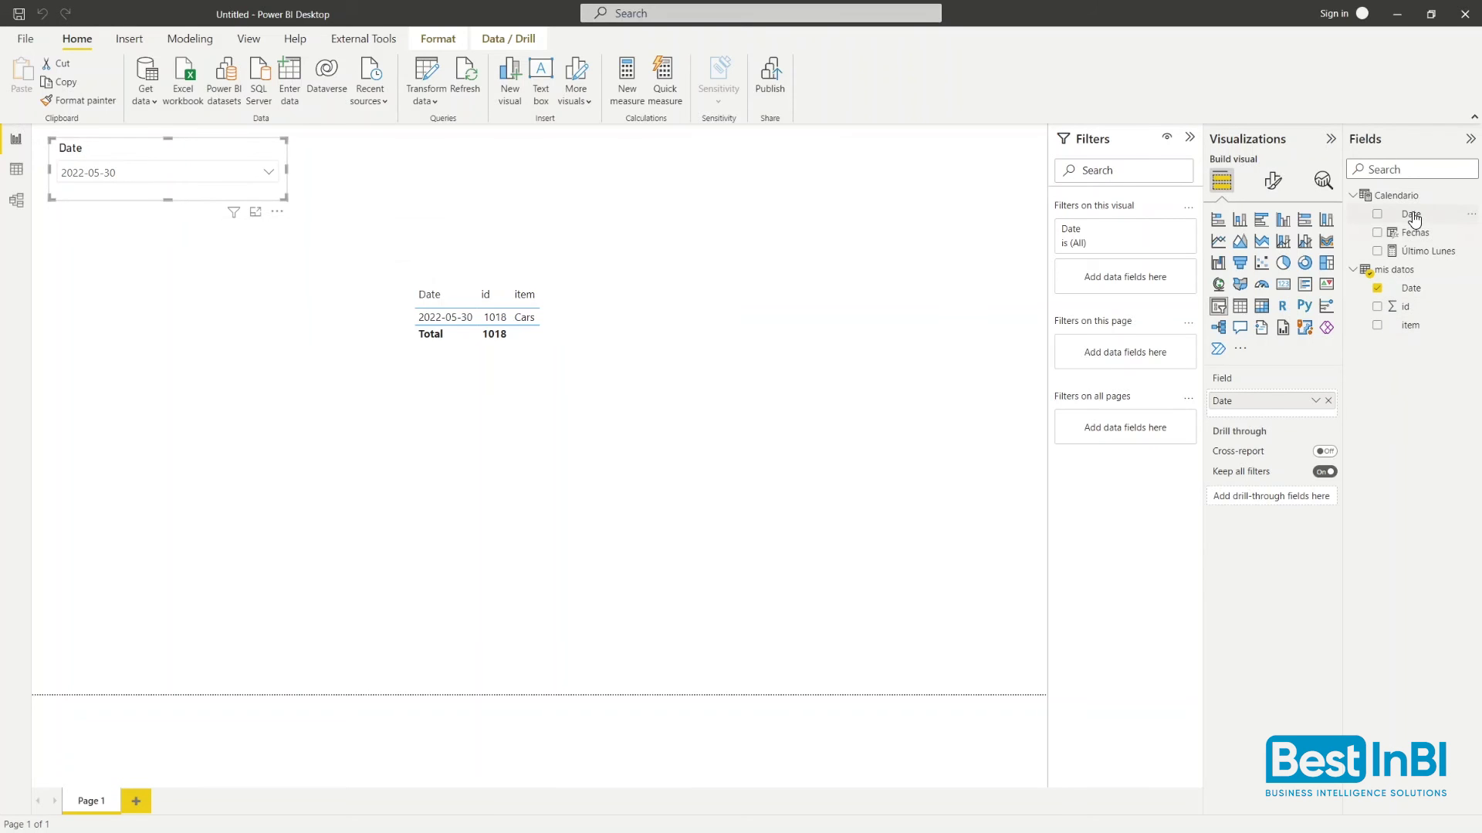
{"action": "left_click", "coordinate": [1328, 401]}
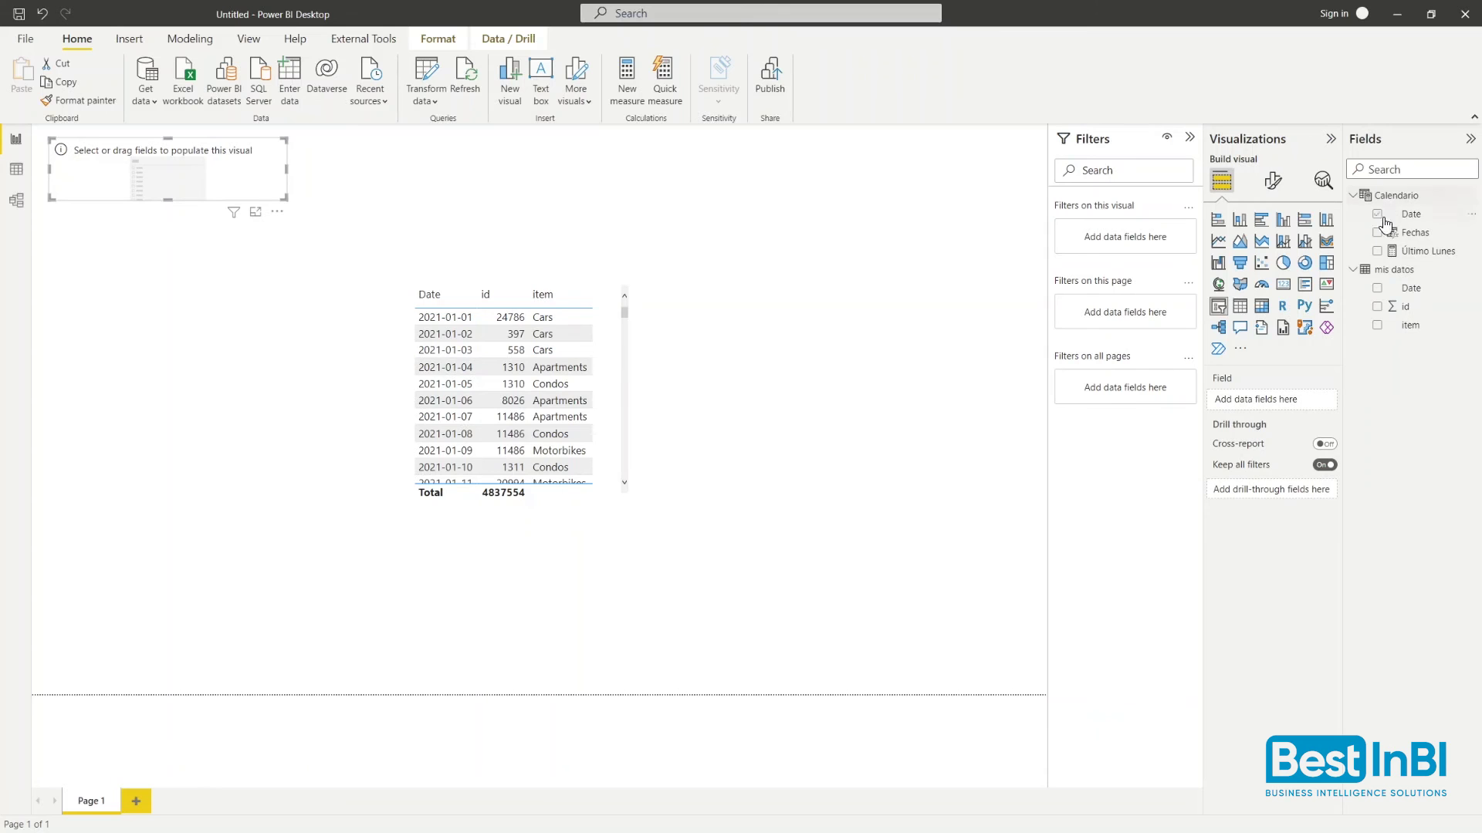
{"action": "left_click", "coordinate": [1377, 233]}
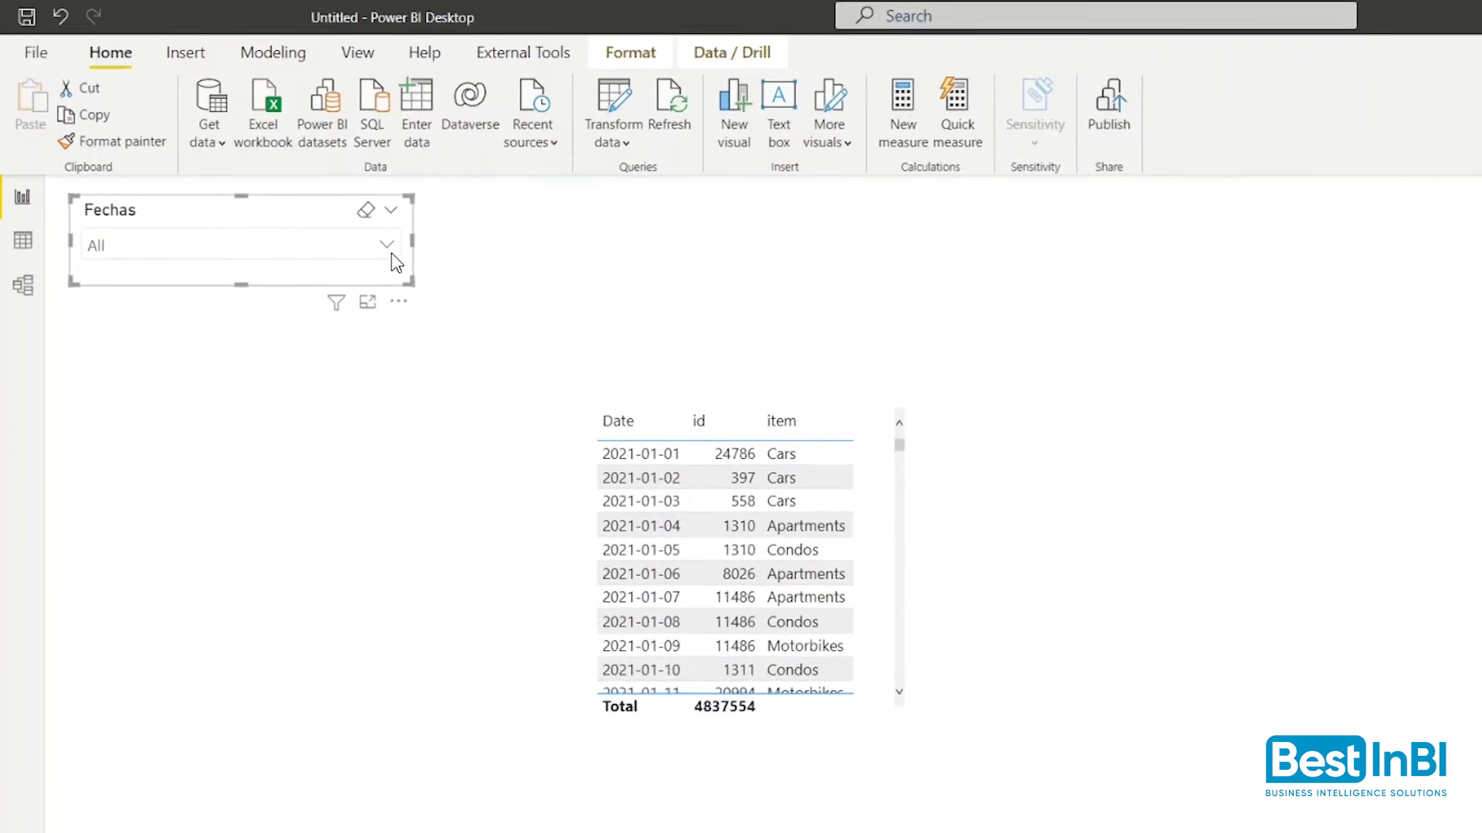
Filter the report table by choosing Último Lunes in the Fechas slicer
{"action": "left_click", "coordinate": [402, 254]}
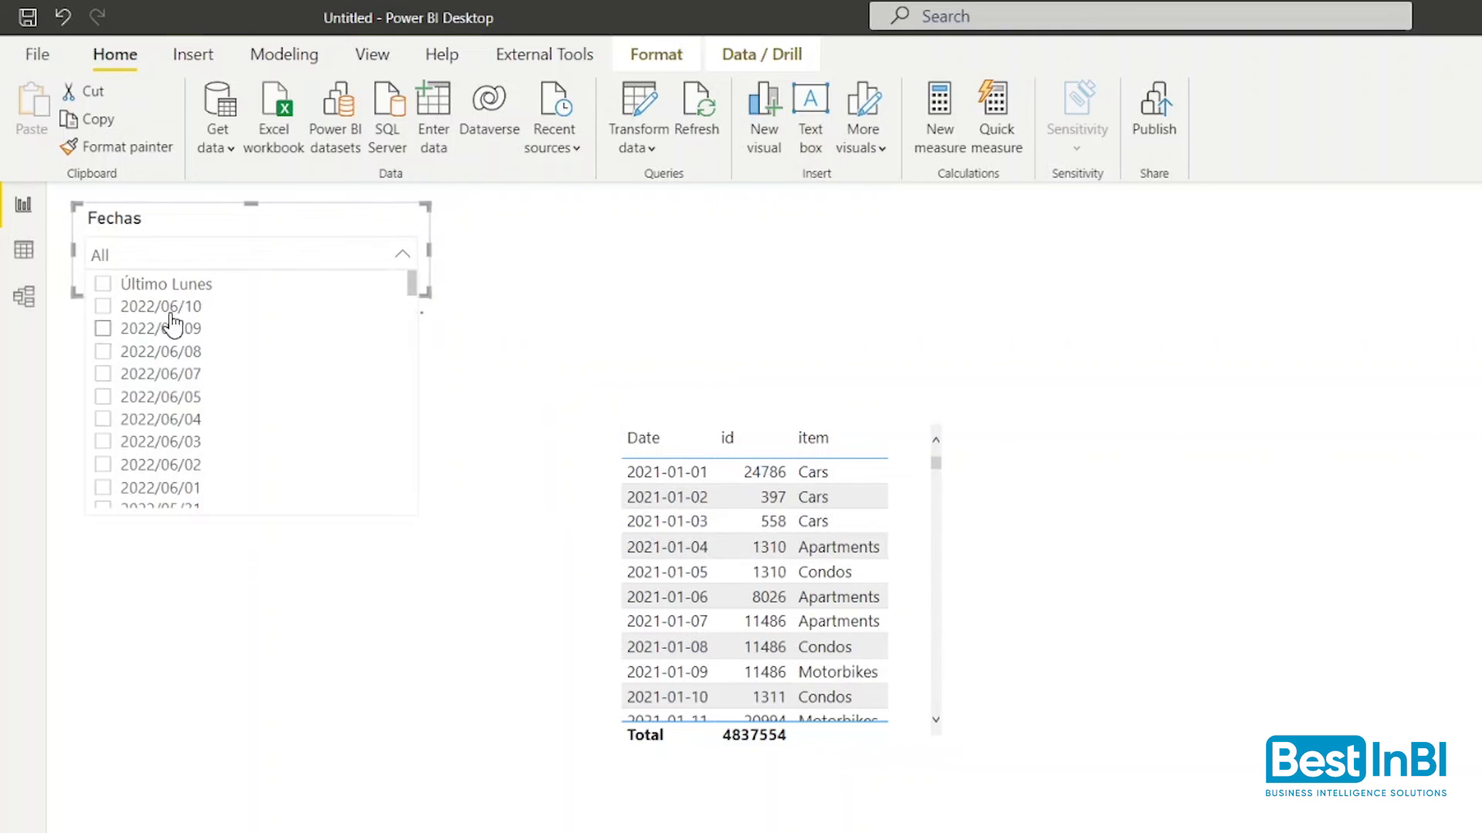
{"action": "left_click", "coordinate": [104, 284]}
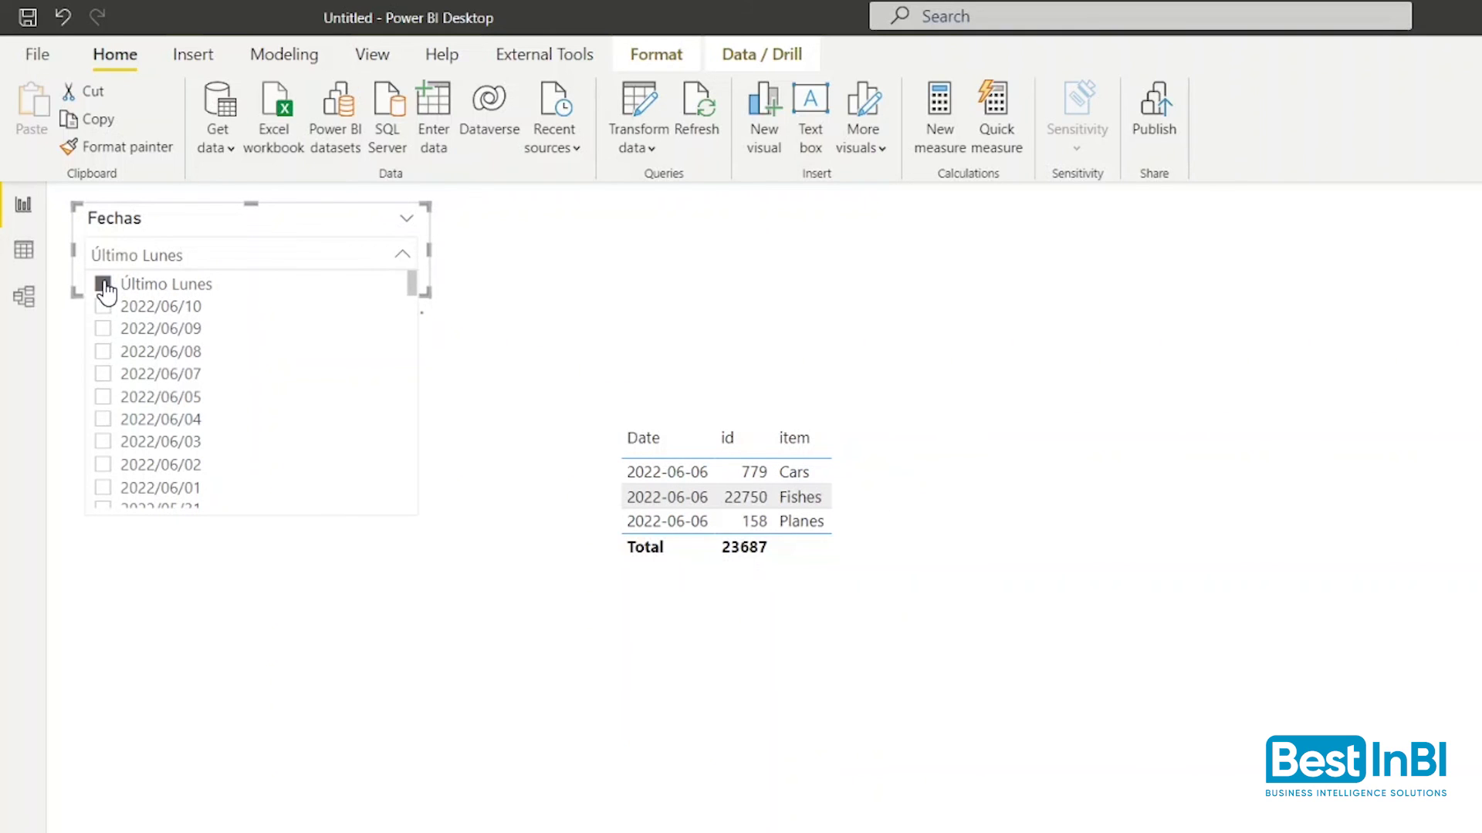
{"action": "left_click", "coordinate": [68, 380]}
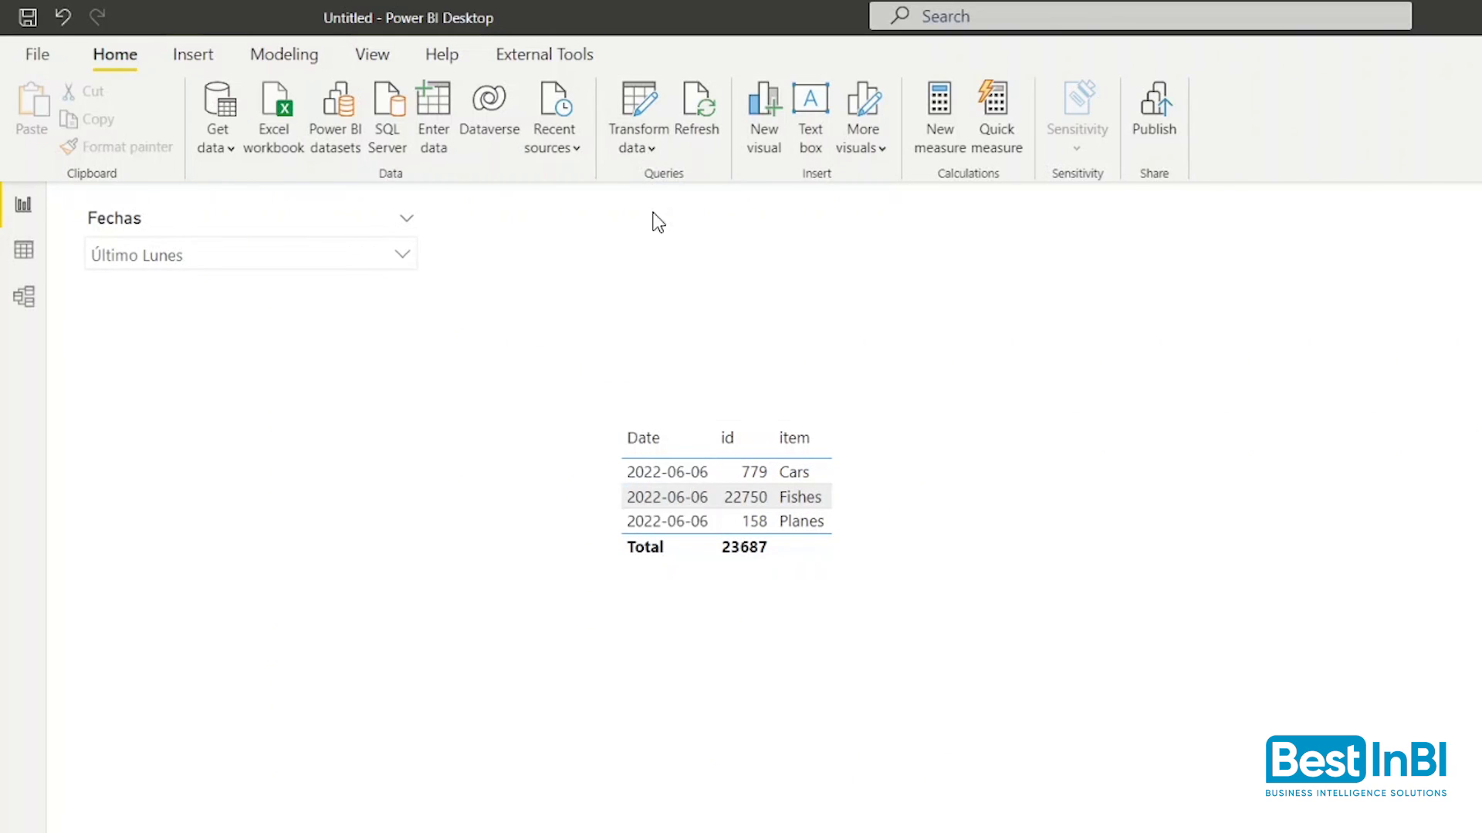
Edit the query's file parameter to load the original data file again
{"action": "left_click", "coordinate": [649, 148]}
{"action": "left_click", "coordinate": [693, 255]}
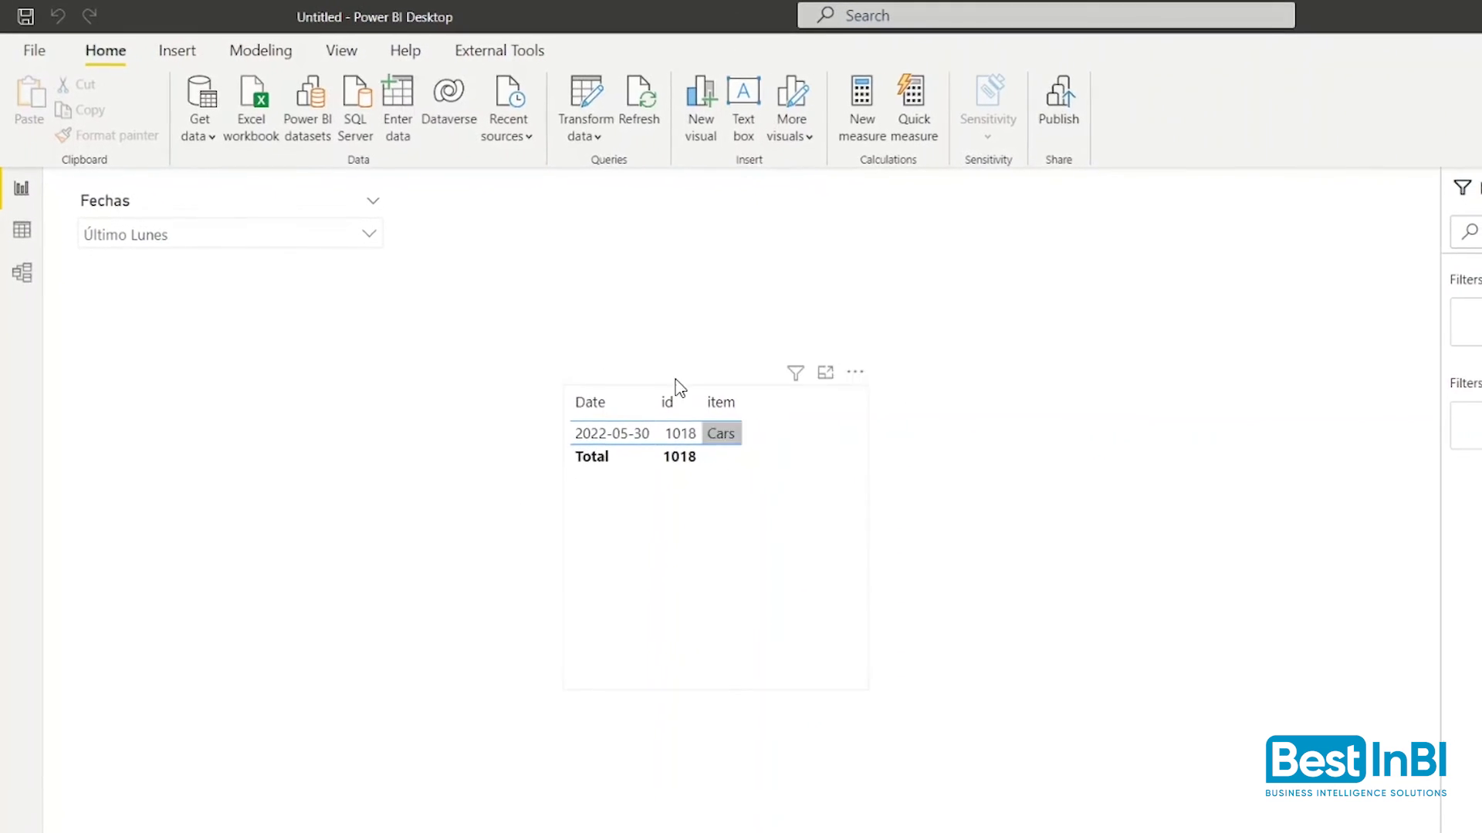
Review the list of dates offered by the Fechas slicer, keeping Último Lunes selected
{"action": "left_click", "coordinate": [368, 234]}
{"action": "scroll", "coordinate": [247, 347], "scroll_direction": "down", "scroll_amount": 3}
{"action": "scroll", "coordinate": [222, 312], "scroll_direction": "up", "scroll_amount": 3}
{"action": "left_click", "coordinate": [447, 426]}
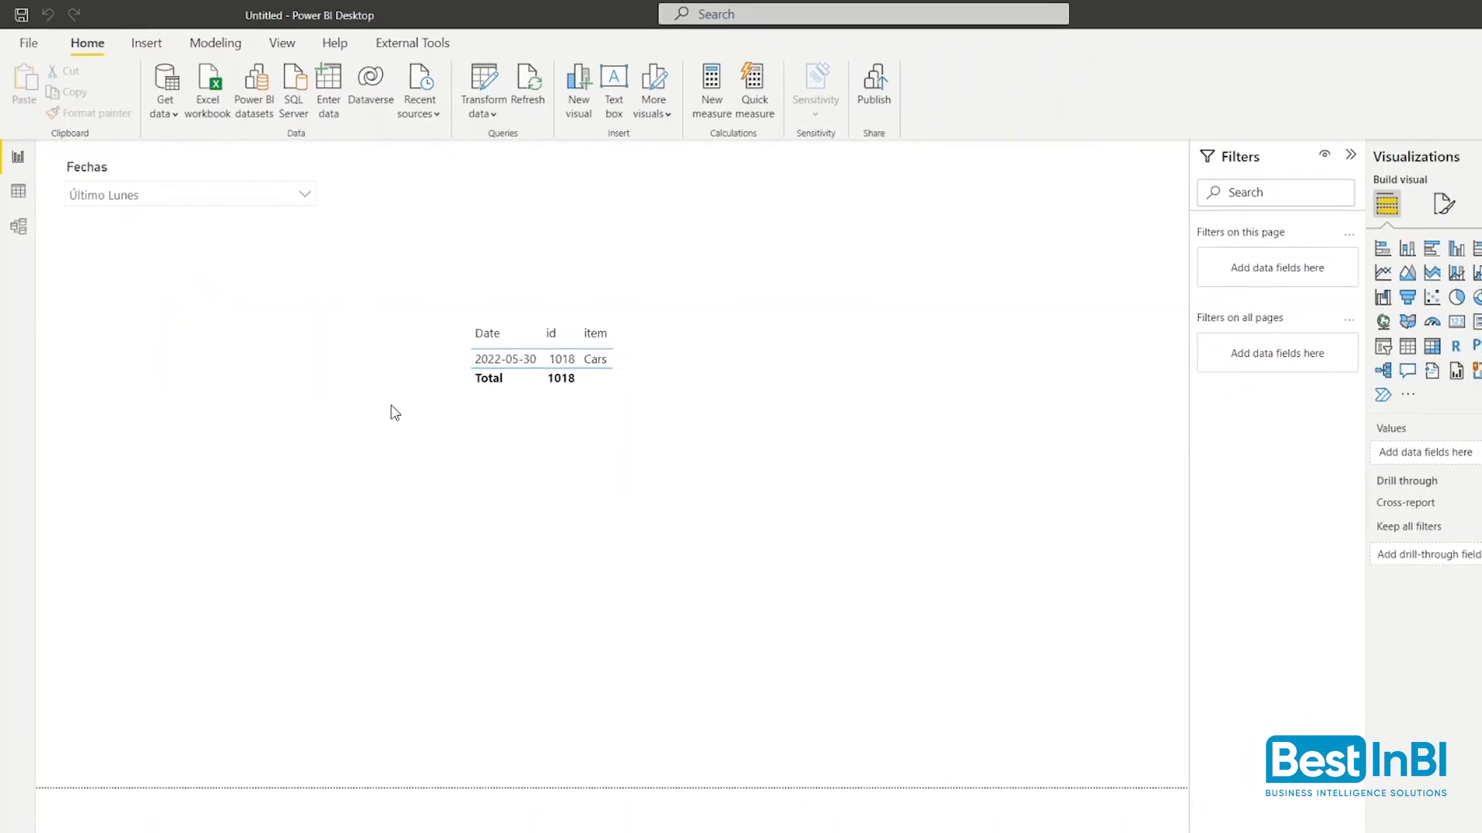